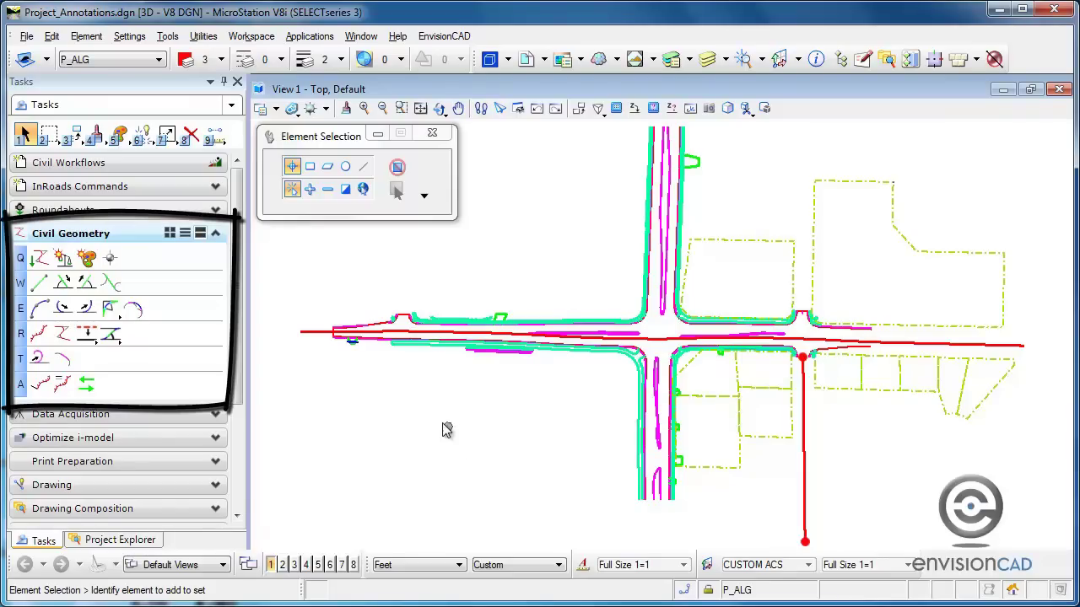
Draw a Civil Geometry line between two points in the open area southwest of the intersection, about 504 ft long at about 7.9°.
{"action": "left_click", "coordinate": [112, 236]}
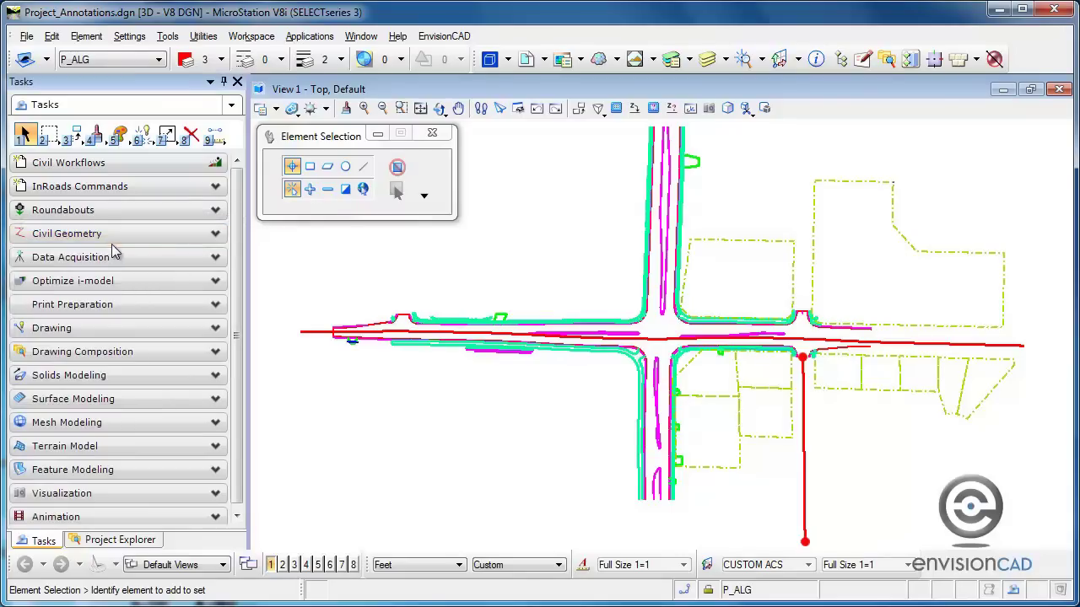
{"action": "left_click", "coordinate": [91, 238]}
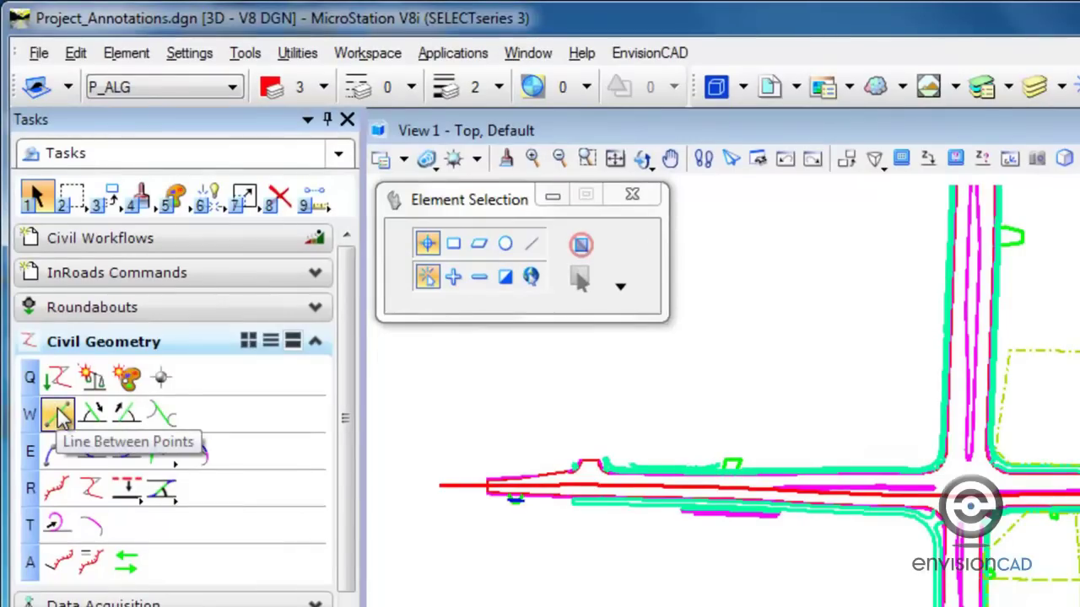
{"action": "left_click", "coordinate": [59, 414]}
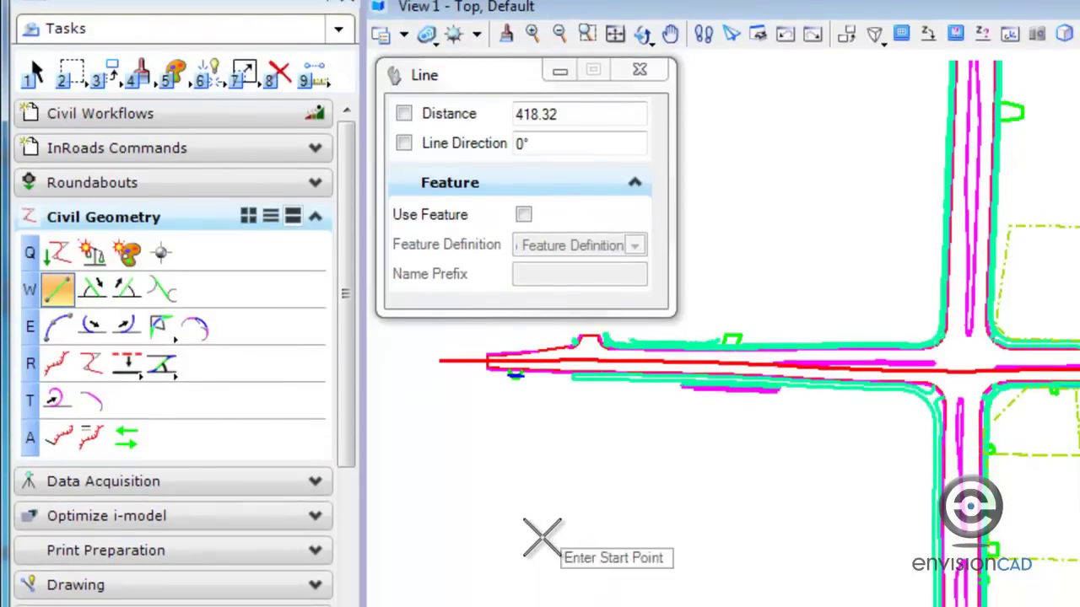
{"action": "left_click", "coordinate": [502, 553]}
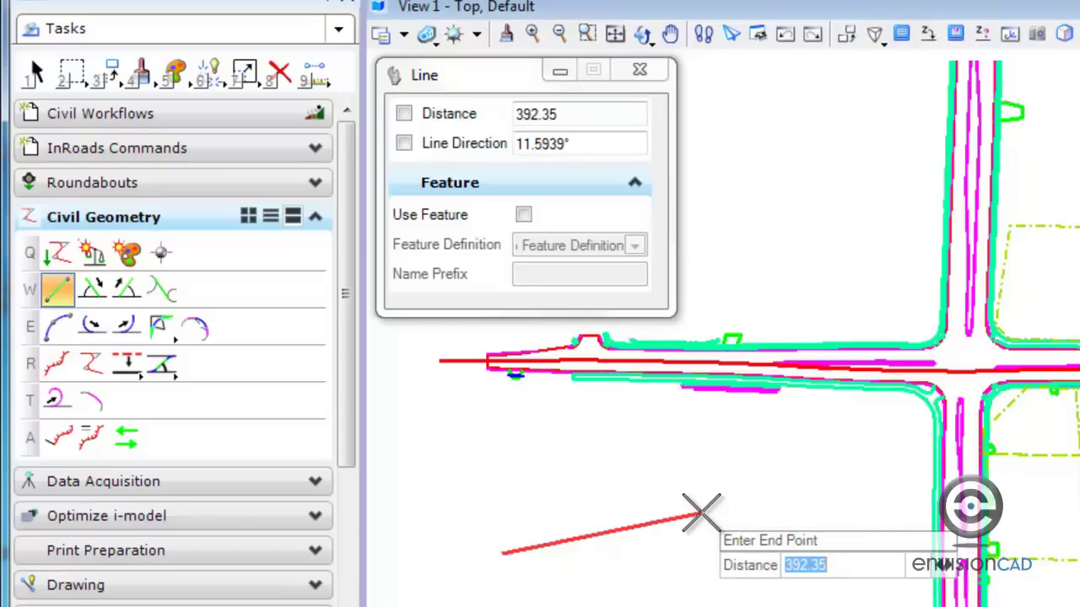
{"action": "left_click", "coordinate": [760, 518]}
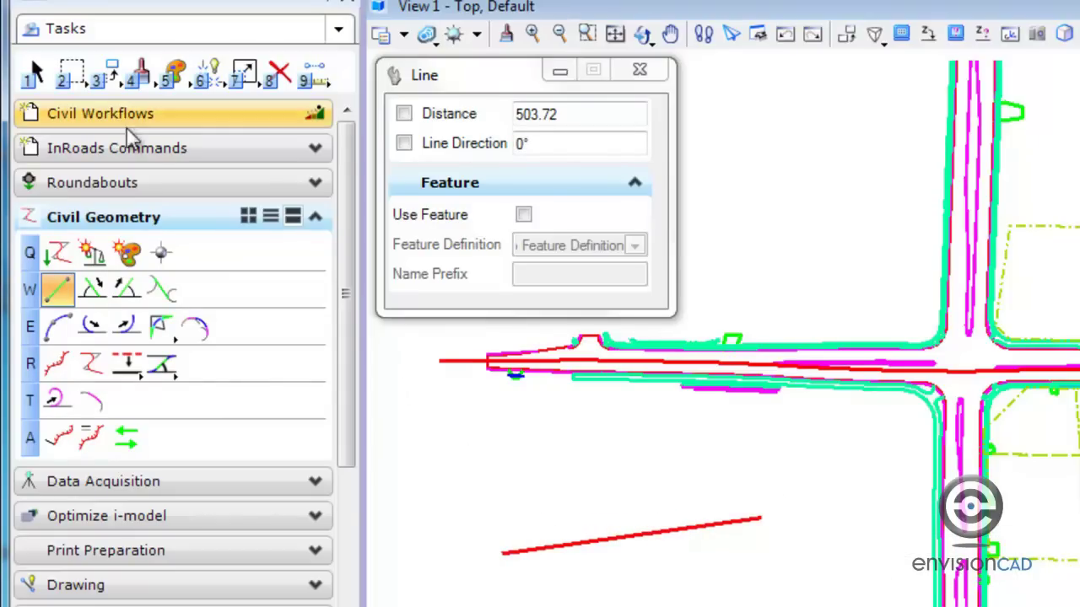
Set the new line's length to 500 ft and its direction to 12°.
{"action": "left_click", "coordinate": [34, 75]}
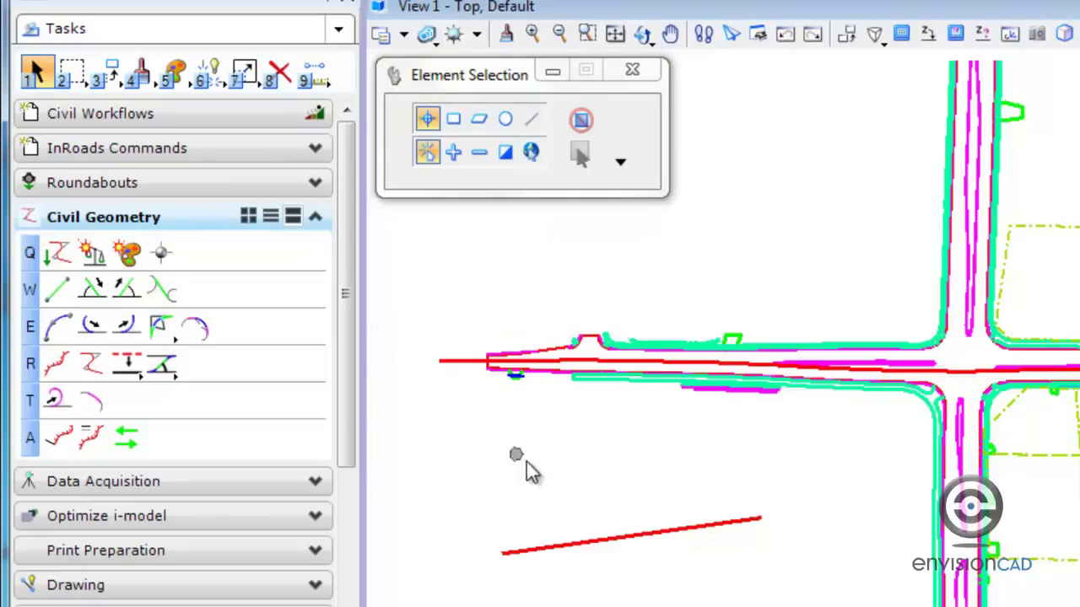
{"action": "left_click", "coordinate": [597, 546]}
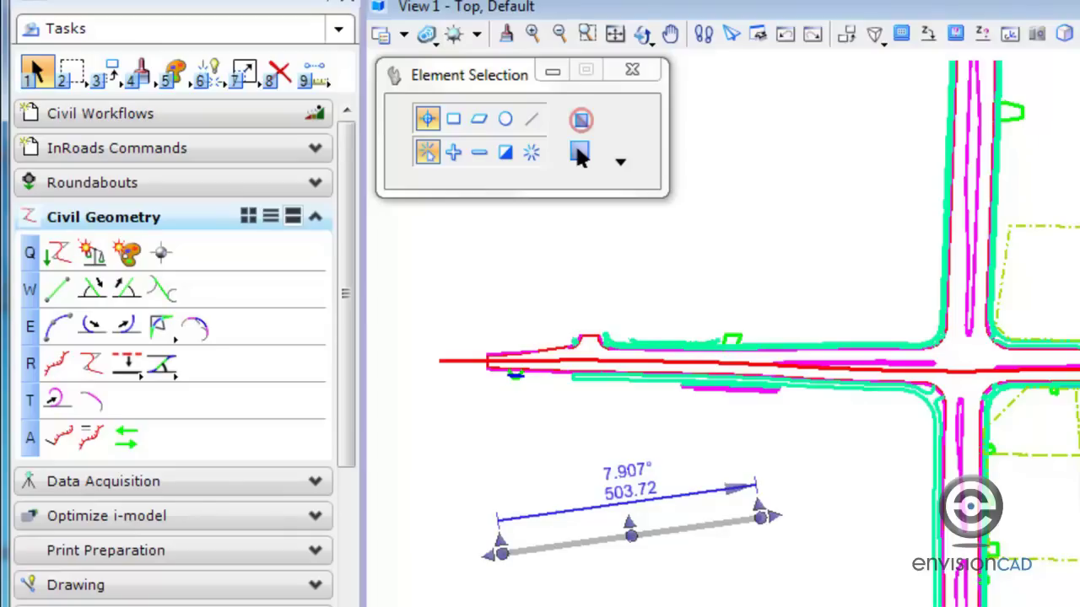
{"action": "left_click", "coordinate": [637, 496]}
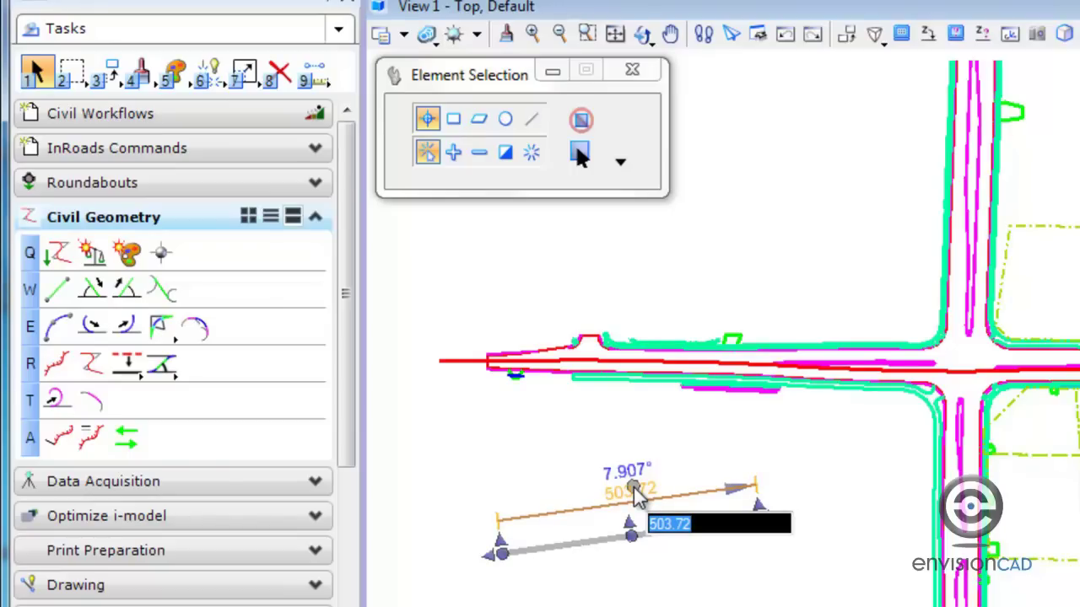
{"action": "type", "text": "500"}
{"action": "key", "text": "Return"}
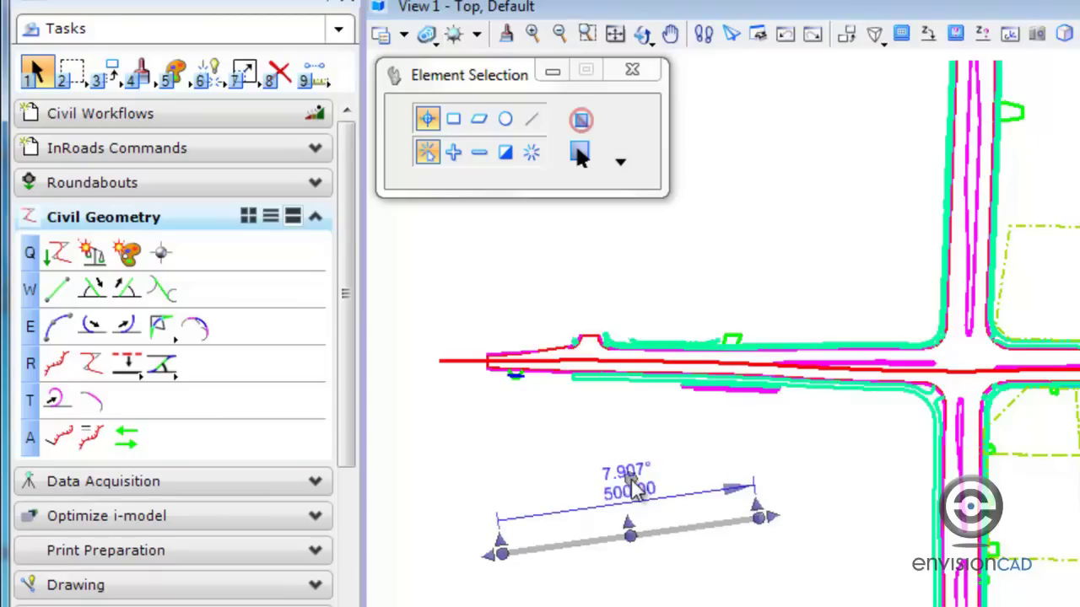
{"action": "left_click", "coordinate": [629, 470]}
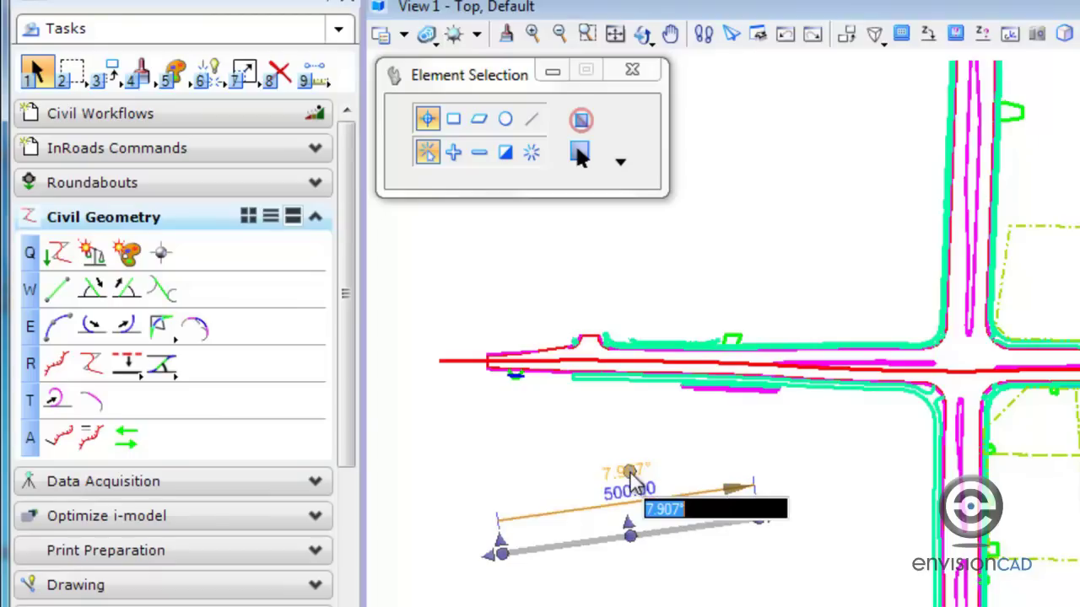
{"action": "type", "text": "12"}
{"action": "key", "text": "Return"}
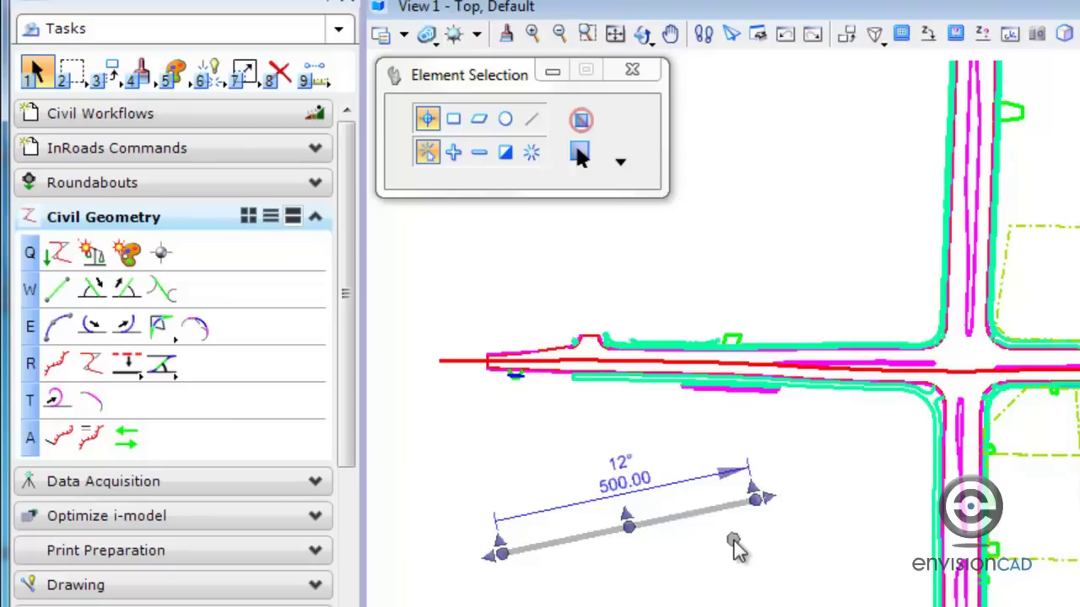
Stretch the line's far end along its direction to about 634 ft, and freely reposition that end point to reorient the line.
{"action": "left_click", "coordinate": [770, 496]}
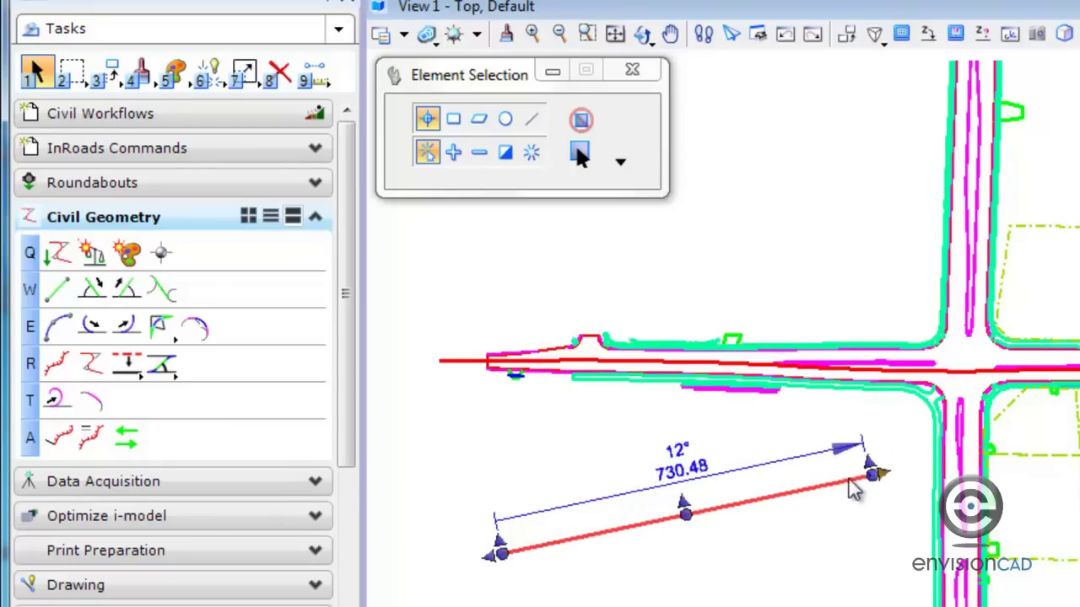
{"action": "left_click", "coordinate": [817, 545]}
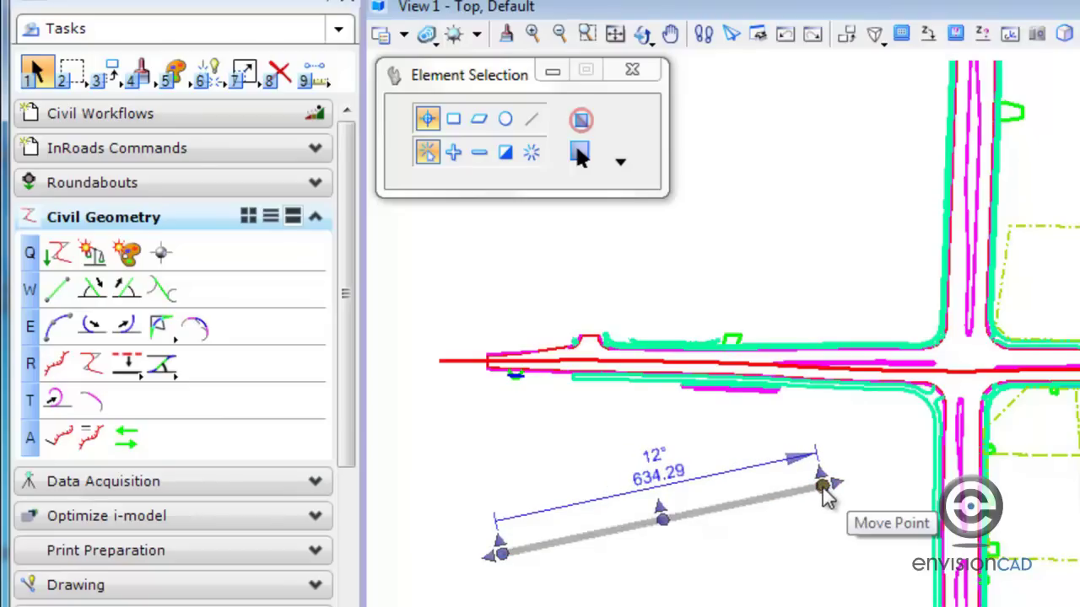
{"action": "left_click", "coordinate": [823, 491]}
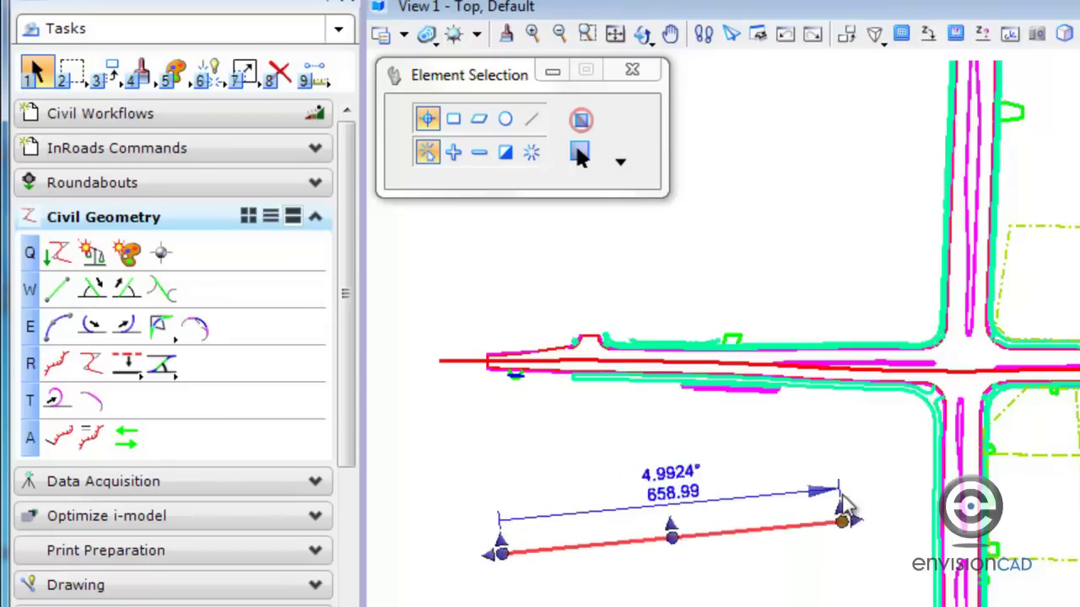
{"action": "left_click", "coordinate": [838, 559]}
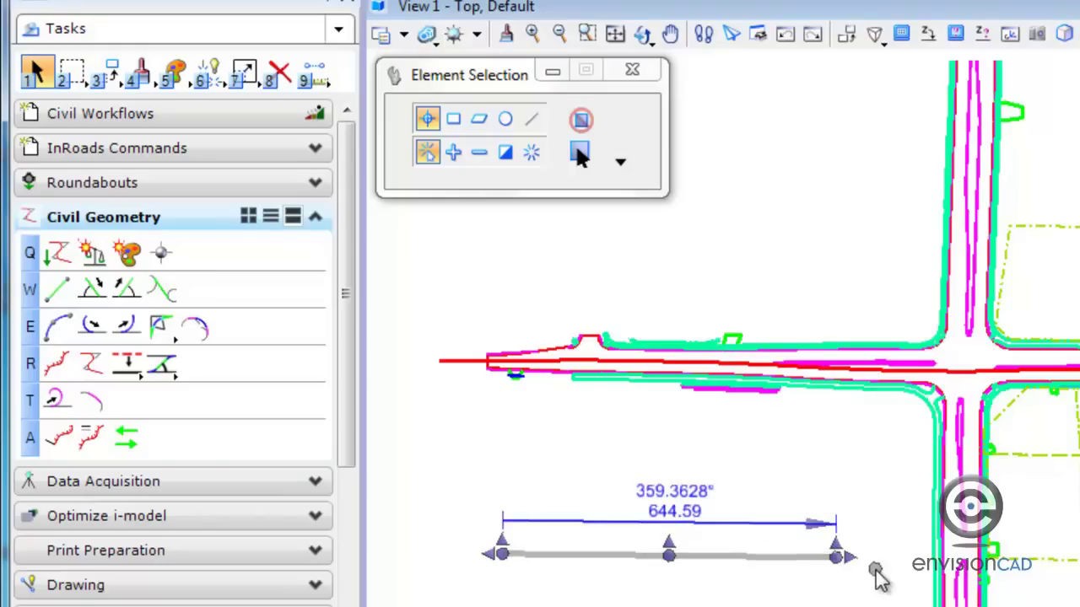
{"action": "left_click", "coordinate": [838, 557]}
{"action": "left_click", "coordinate": [780, 535]}
{"action": "left_click", "coordinate": [827, 507]}
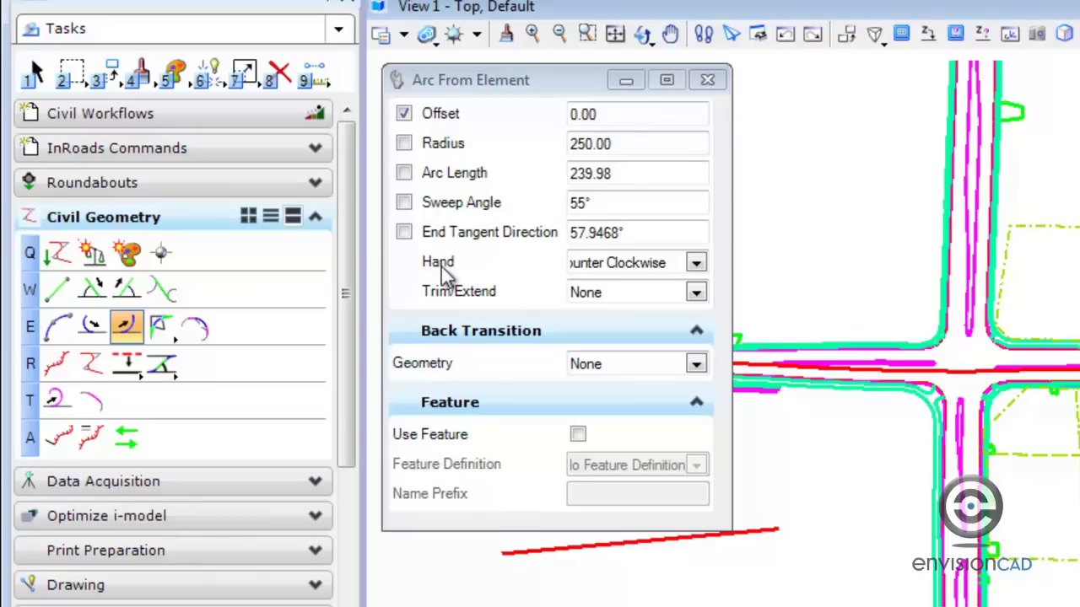
Begin an Arc From Element on the line with offset 0, starting at the line's end nearer the intersection, with radius 250.
{"action": "left_click", "coordinate": [404, 115]}
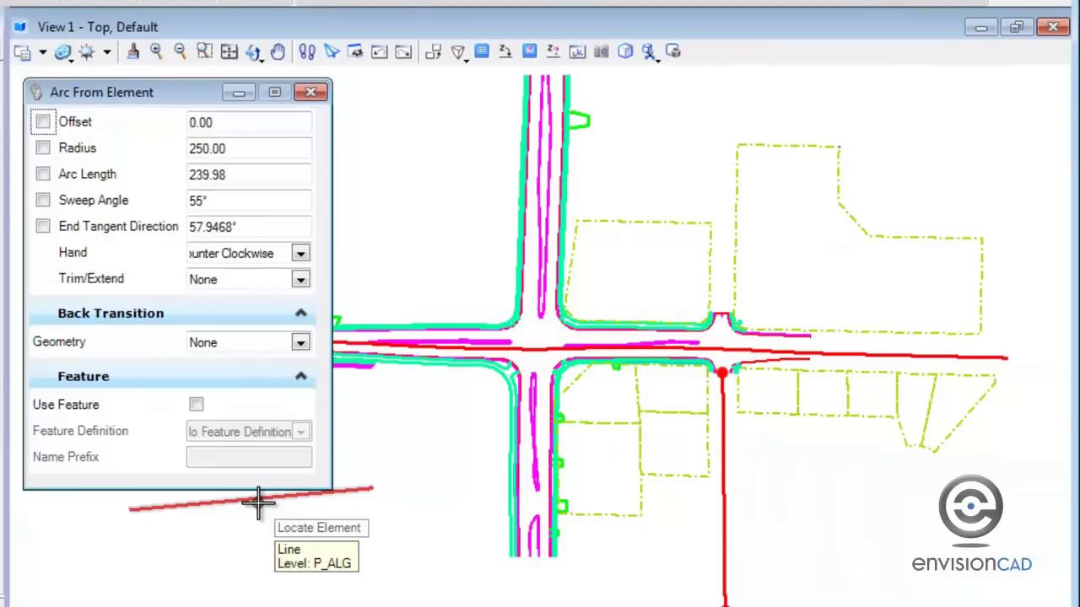
{"action": "left_click", "coordinate": [258, 503]}
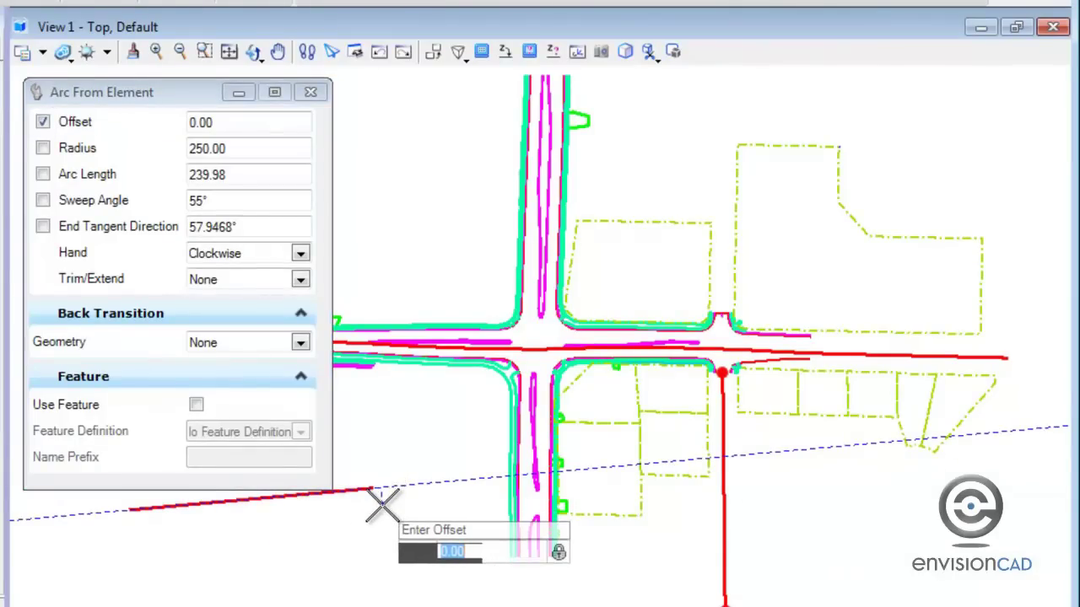
{"action": "type", "text": "0"}
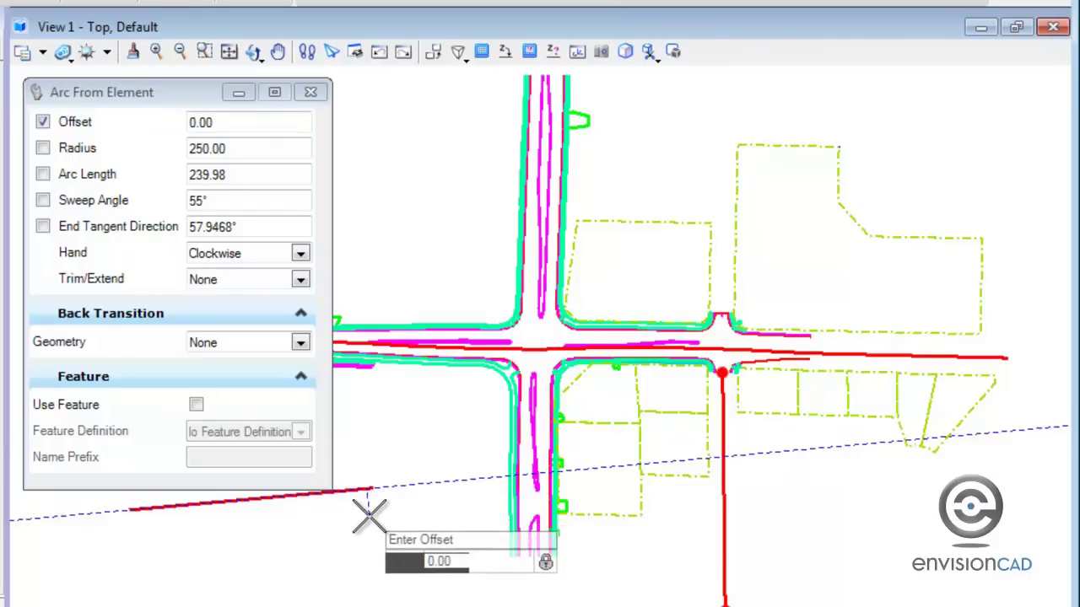
{"action": "left_click", "coordinate": [375, 516]}
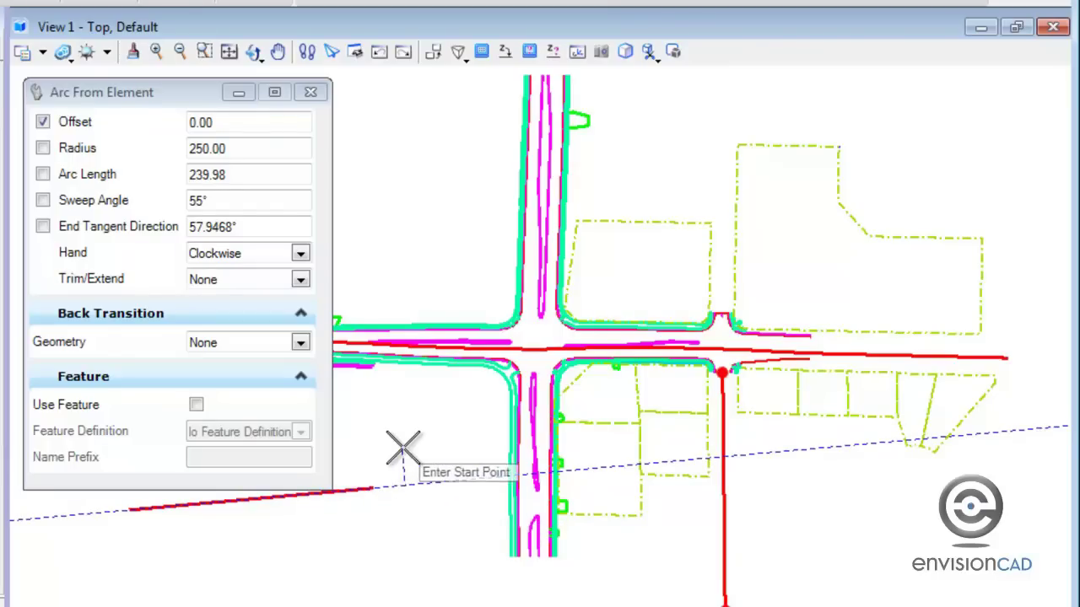
{"action": "left_click", "coordinate": [372, 487]}
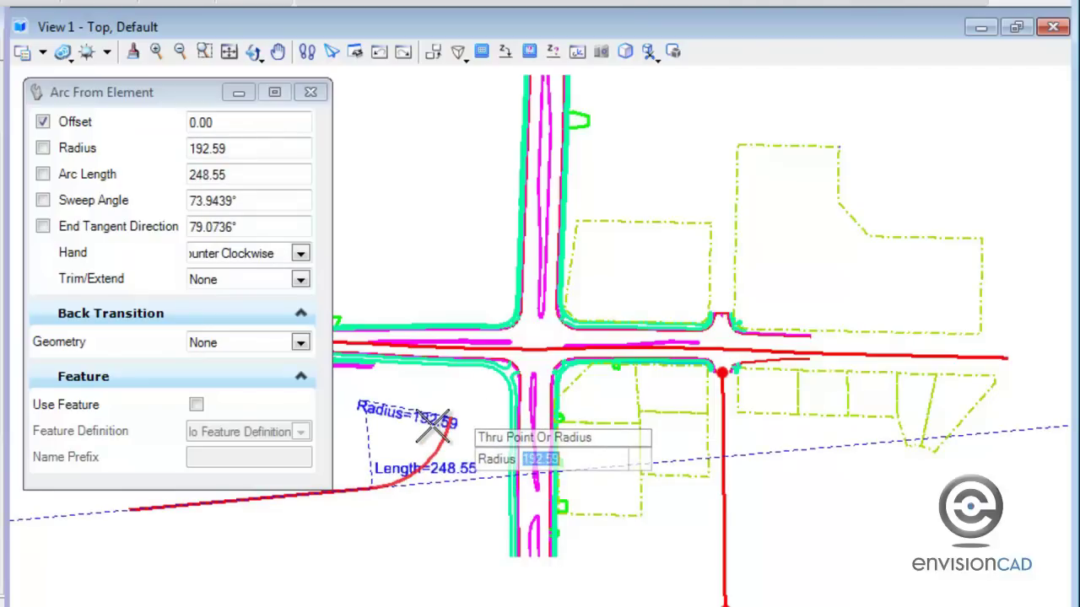
{"action": "type", "text": "250"}
{"action": "key", "text": "Return"}
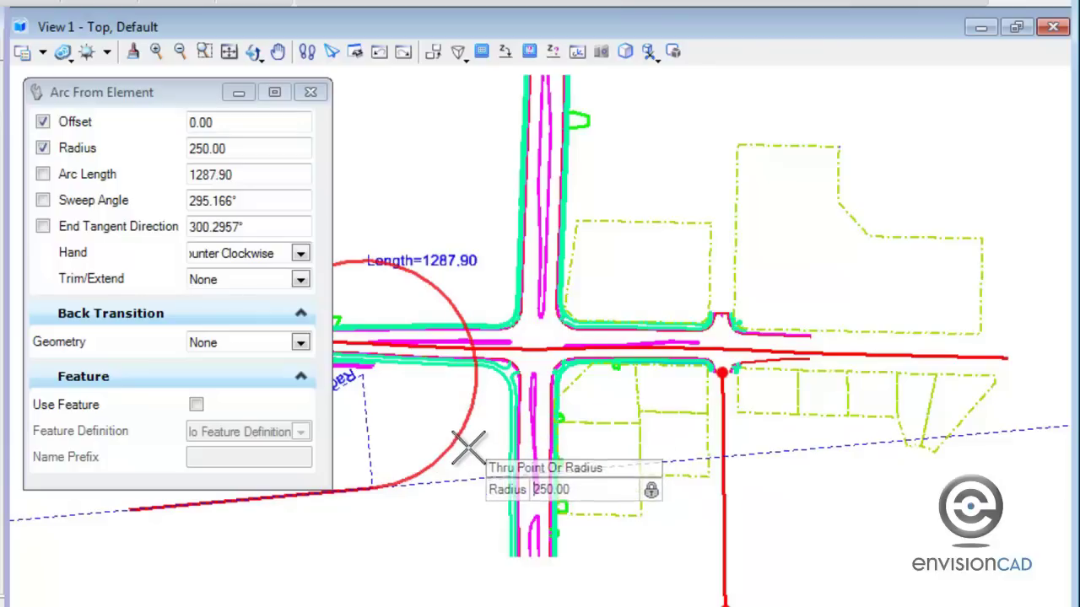
Complete the arc counter-clockwise, curving up toward the main road, with a sweep angle of 75°.
{"action": "left_click", "coordinate": [468, 449]}
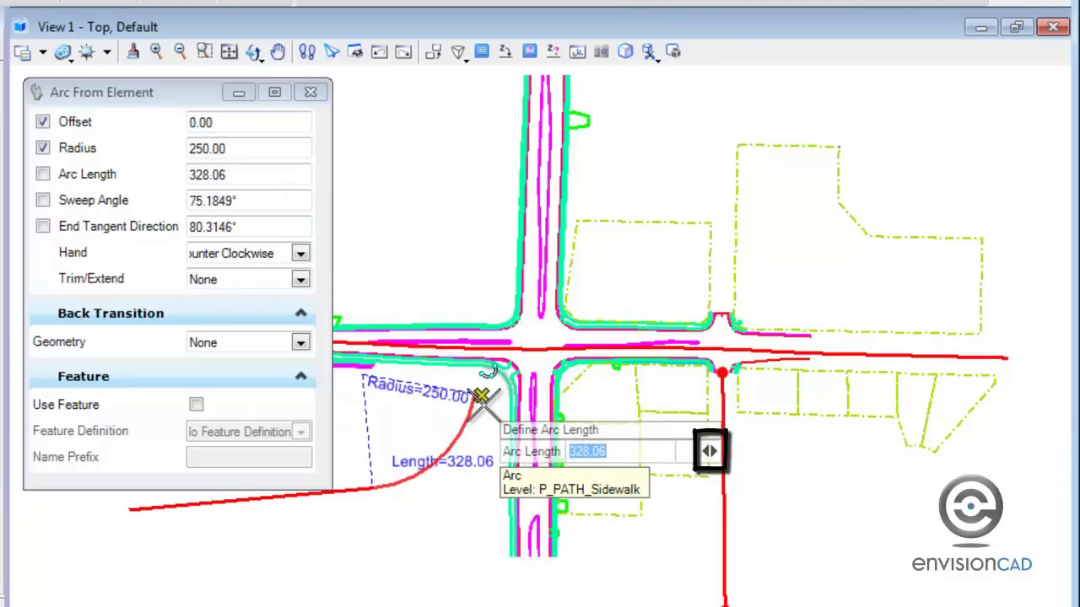
{"action": "key", "text": "Right"}
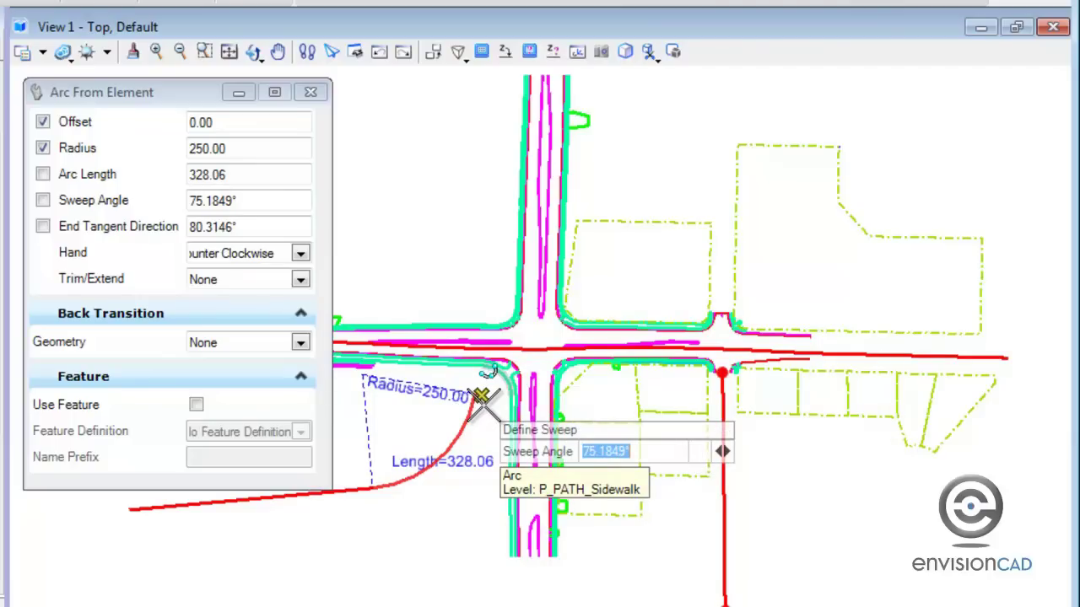
{"action": "key", "text": "Right"}
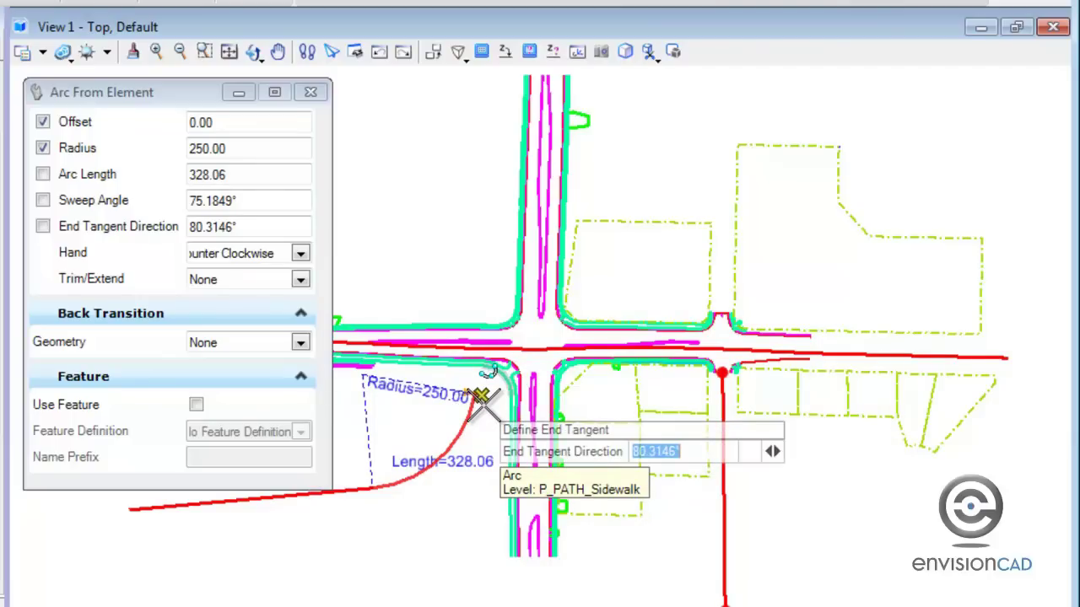
{"action": "key", "text": "Right"}
{"action": "key", "text": "Right"}
{"action": "key", "text": "Right"}
{"action": "key", "text": "Right"}
{"action": "key", "text": "Right"}
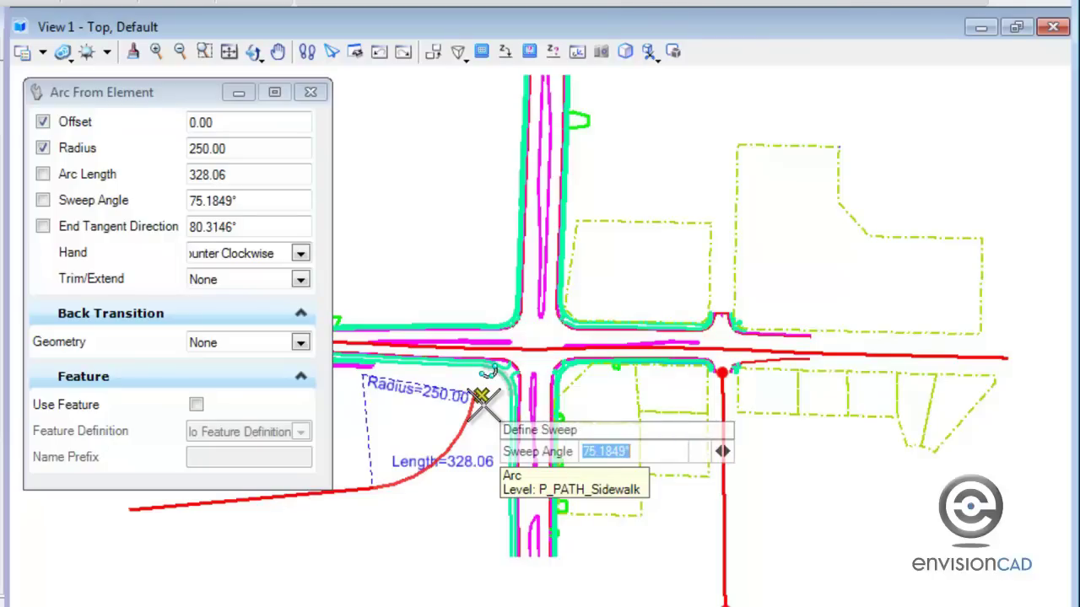
{"action": "type", "text": "75"}
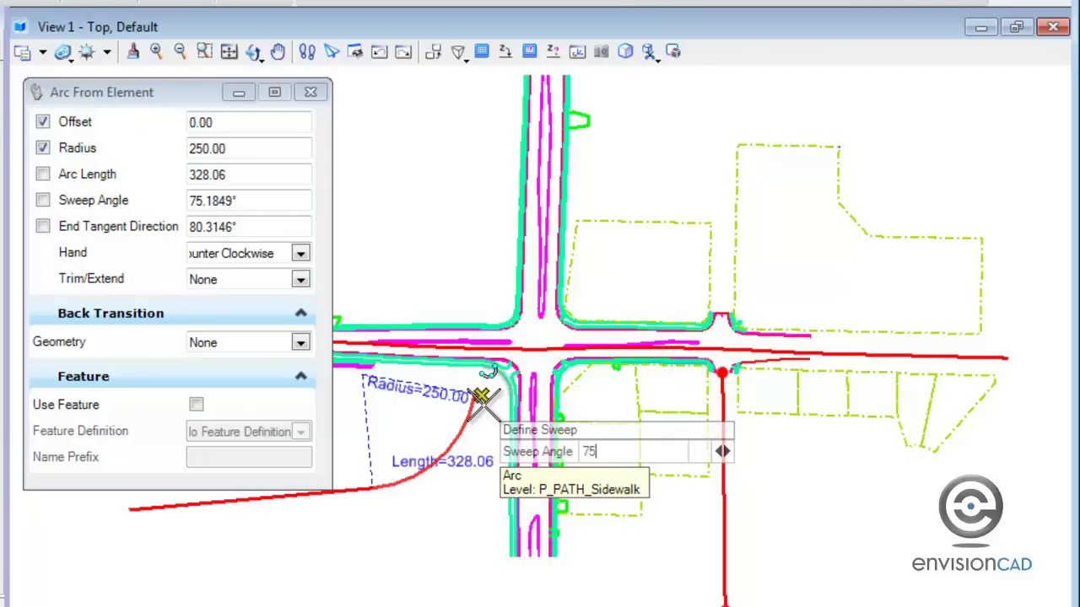
{"action": "key", "text": "Return"}
{"action": "key", "text": "Right"}
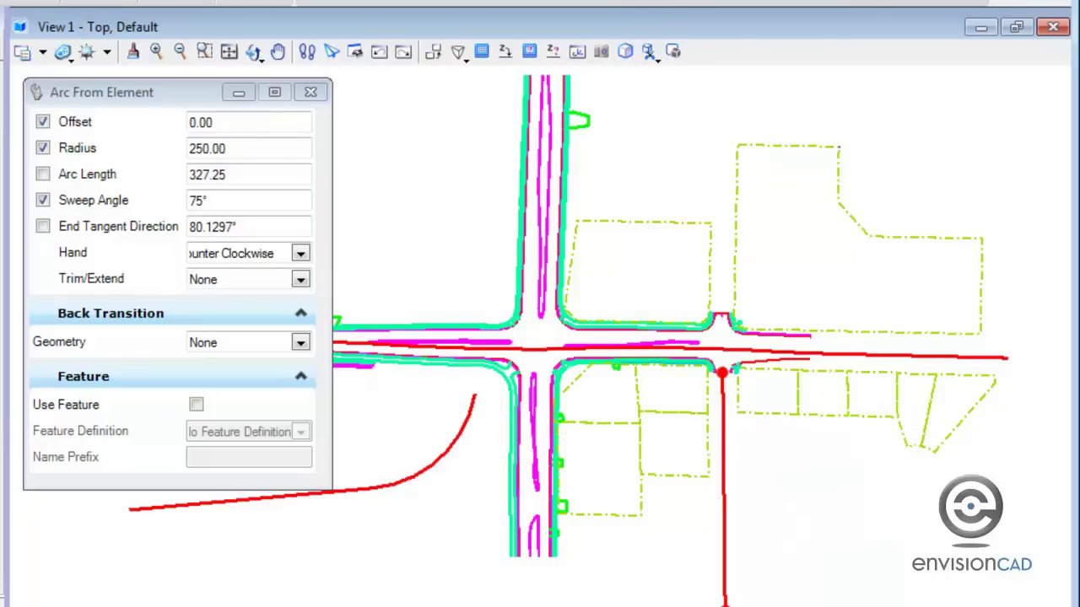
{"action": "key", "text": "Escape"}
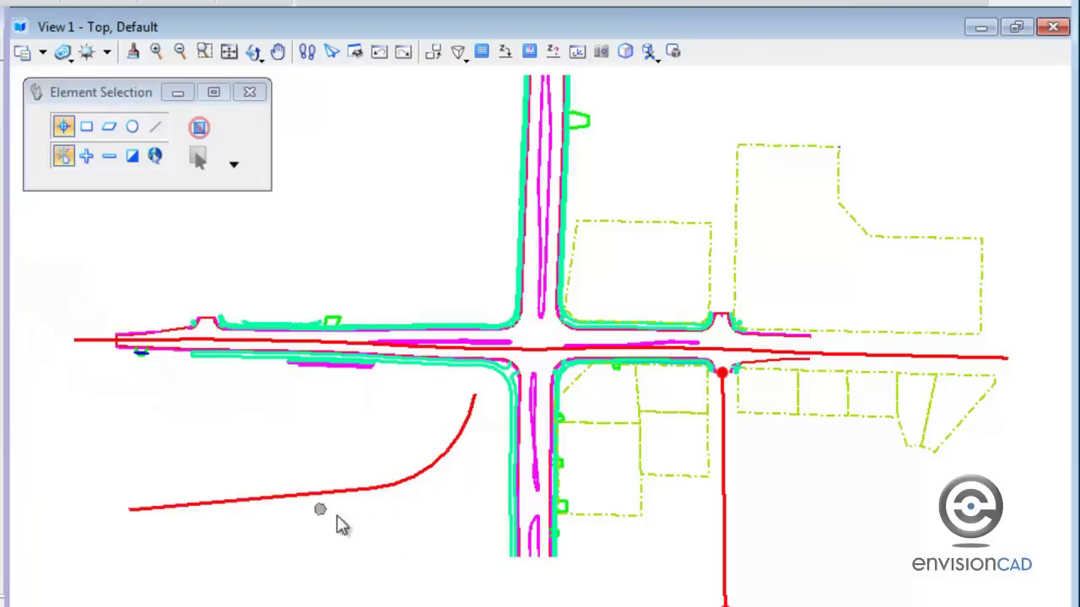
Set the radius of the arc to 275.
{"action": "left_click", "coordinate": [426, 480]}
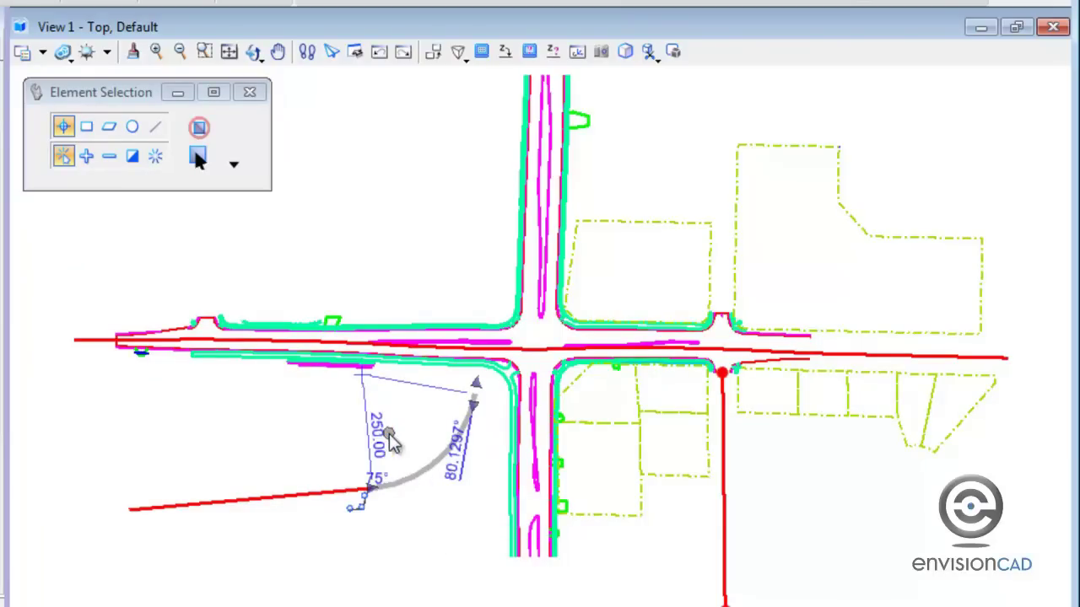
{"action": "left_click", "coordinate": [387, 439]}
{"action": "type", "text": "275"}
{"action": "key", "text": "Return"}
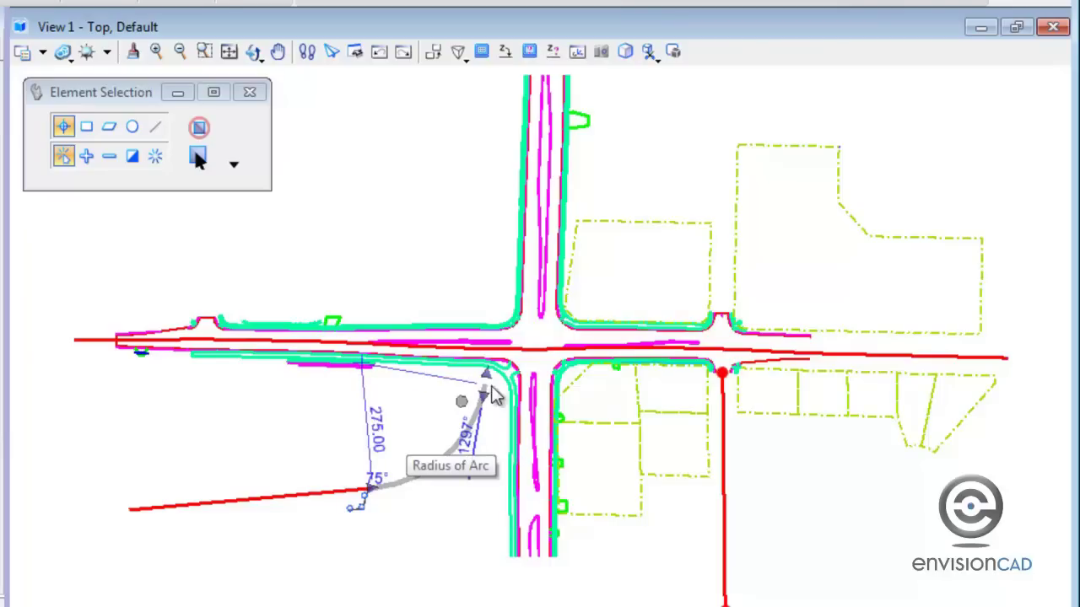
{"action": "left_click", "coordinate": [440, 413]}
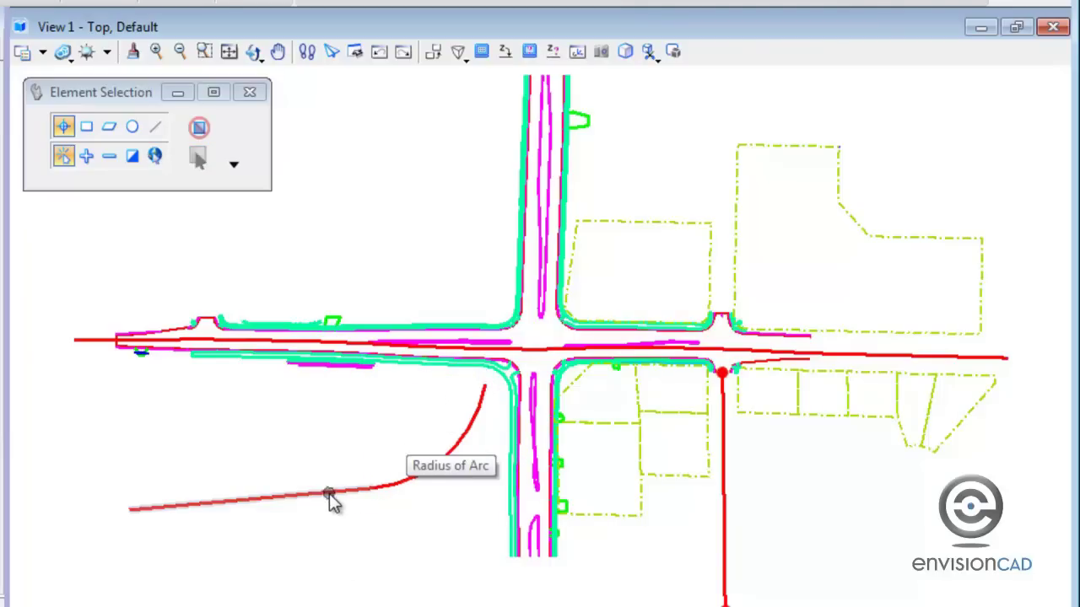
Move the line's end point at the arc down and back toward the line's start, making the line nearly horizontal.
{"action": "left_click", "coordinate": [327, 491]}
{"action": "left_click_drag", "start_coordinate": [374, 487], "coordinate": [337, 510]}
{"action": "left_click", "coordinate": [289, 572]}
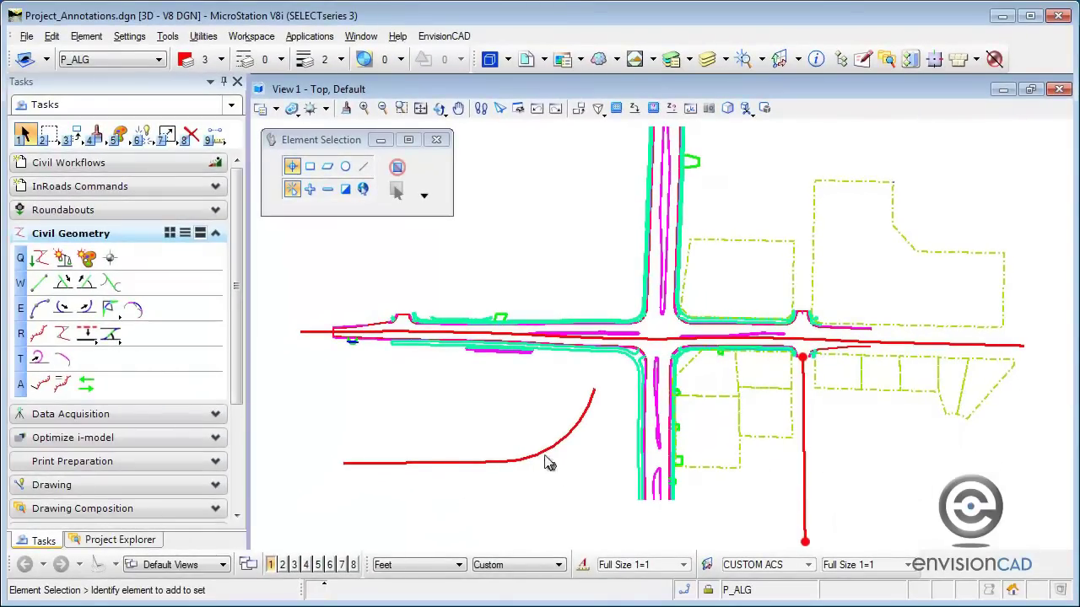
Delete the practice line and the arc attached to it.
{"action": "left_click", "coordinate": [482, 464]}
{"action": "key", "text": "Delete"}
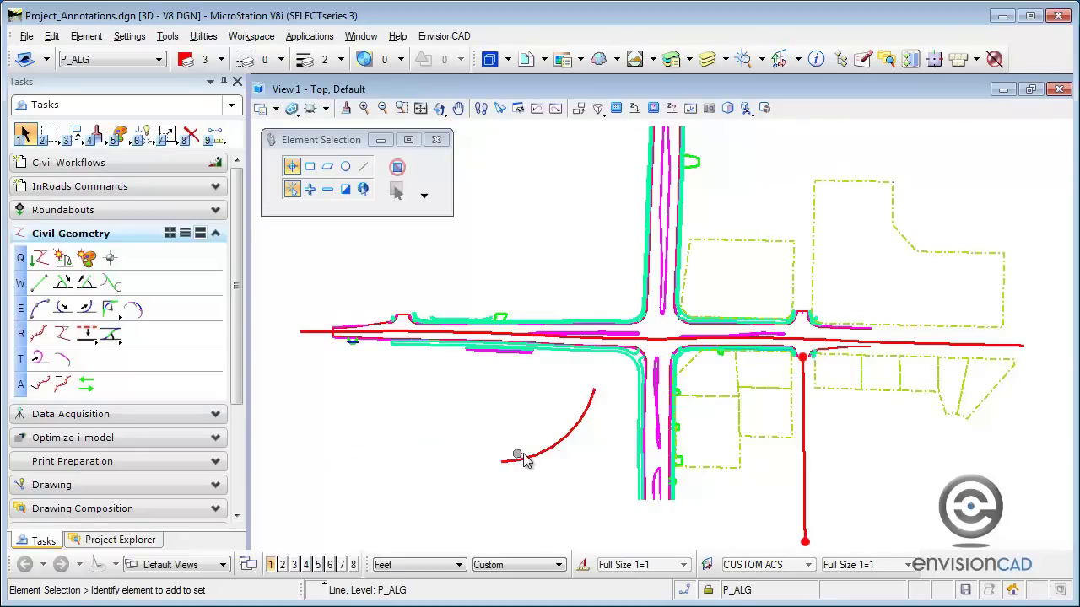
{"action": "left_click", "coordinate": [530, 461]}
{"action": "key", "text": "Delete"}
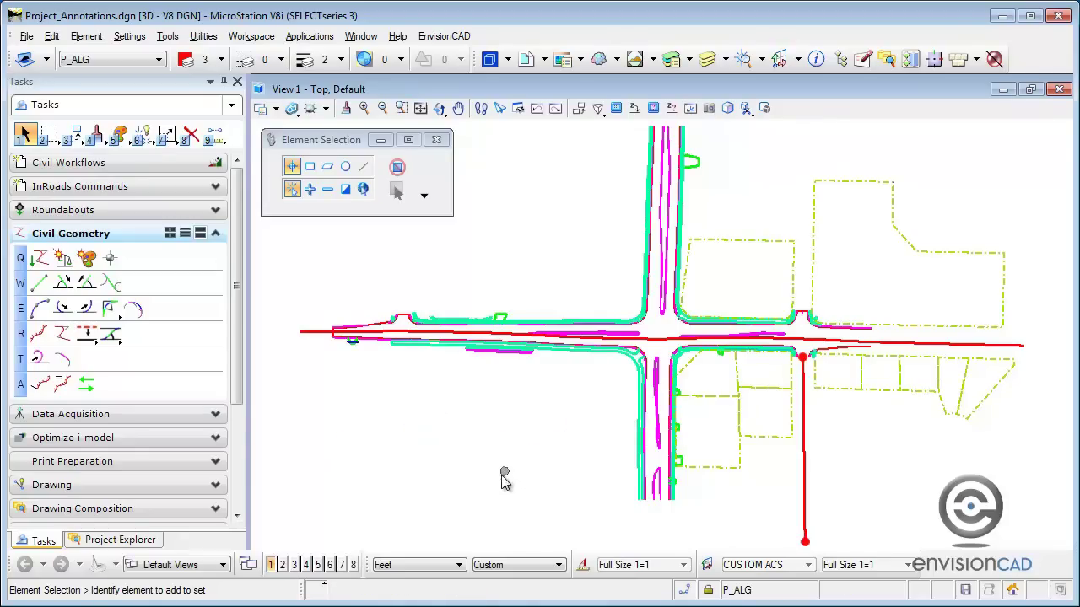
Examine the direction and length dimensions of the vertical line south of the main road, and clear the selection.
{"action": "mouse_move", "coordinate": [859, 459]}
{"action": "middle_mouse_down"}
{"action": "mouse_move", "coordinate": [551, 375]}
{"action": "mouse_move", "coordinate": [576, 321]}
{"action": "middle_mouse_up"}
{"action": "scroll", "coordinate": [551, 375], "scroll_direction": "up", "scroll_amount": 2}
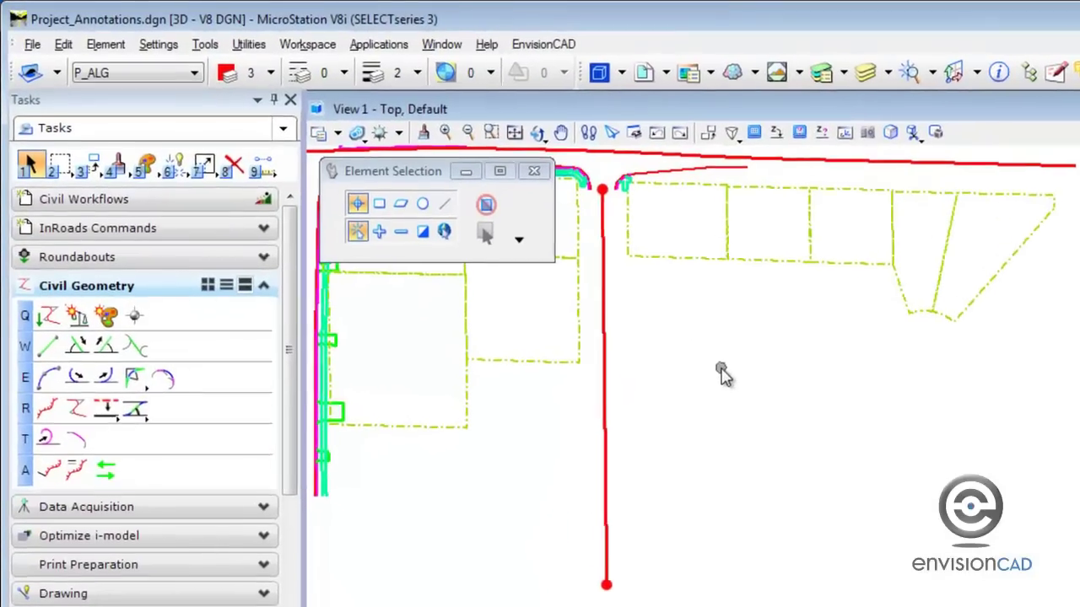
{"action": "left_click", "coordinate": [607, 474]}
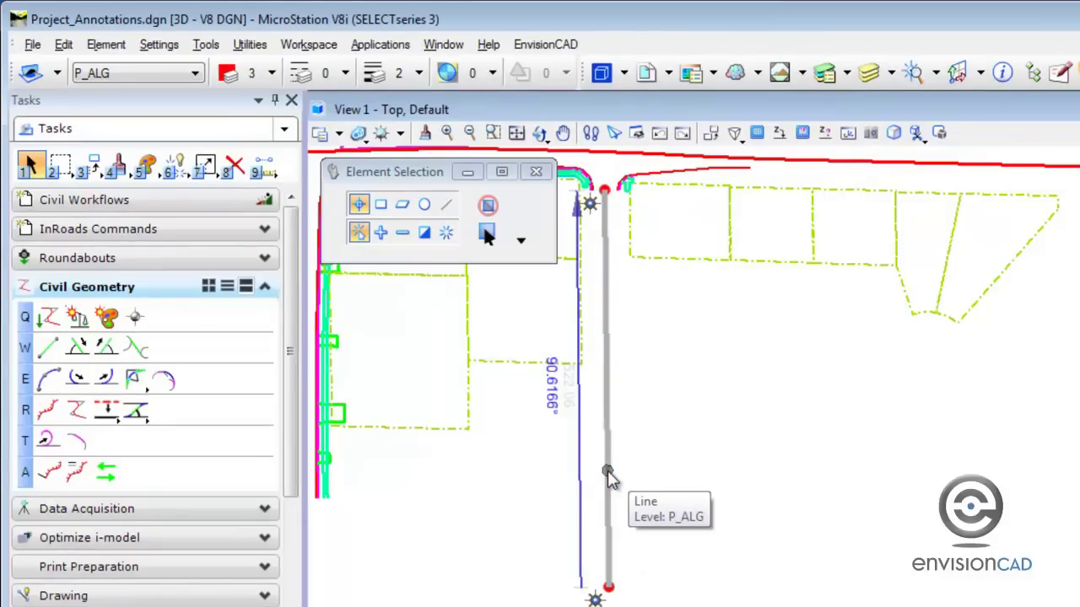
{"action": "left_click", "coordinate": [485, 535]}
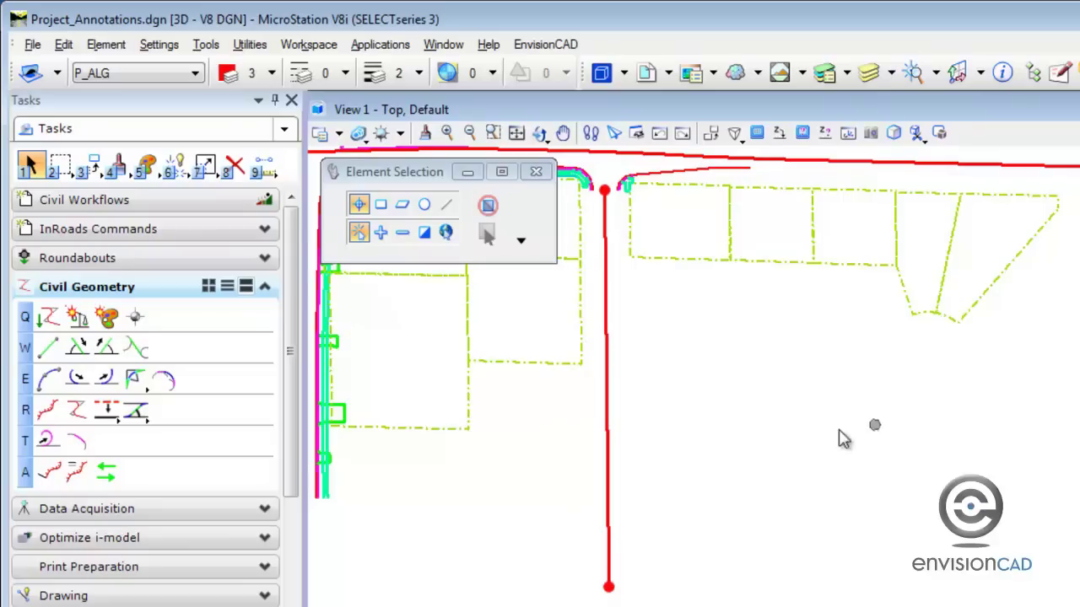
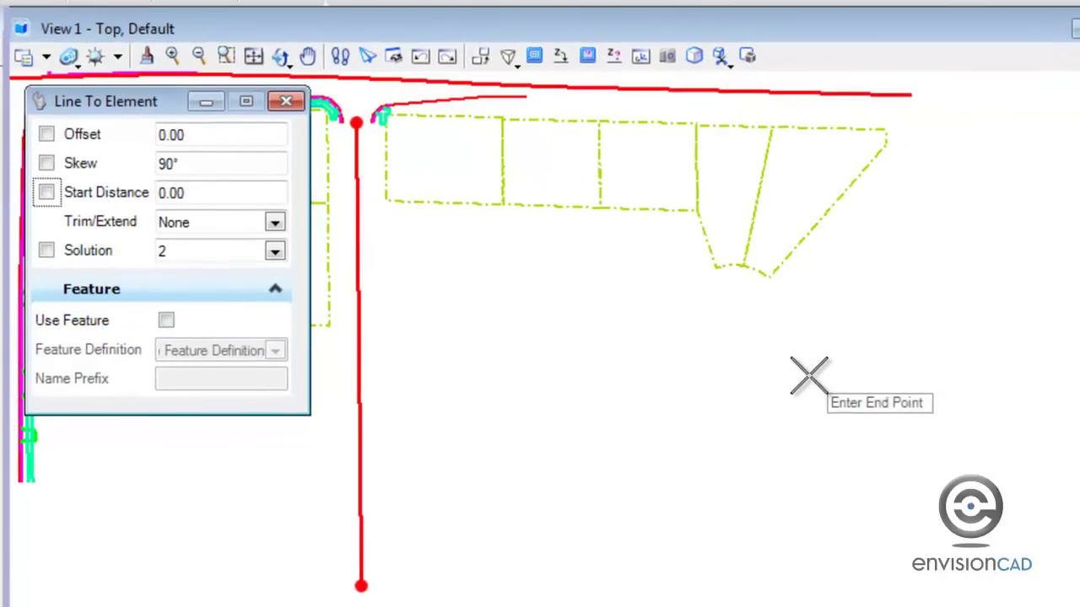
Start a Line To Element from a point east of the vertical line, meeting that line at offset 0 and skew 90°.
{"action": "right_click", "coordinate": [808, 375]}
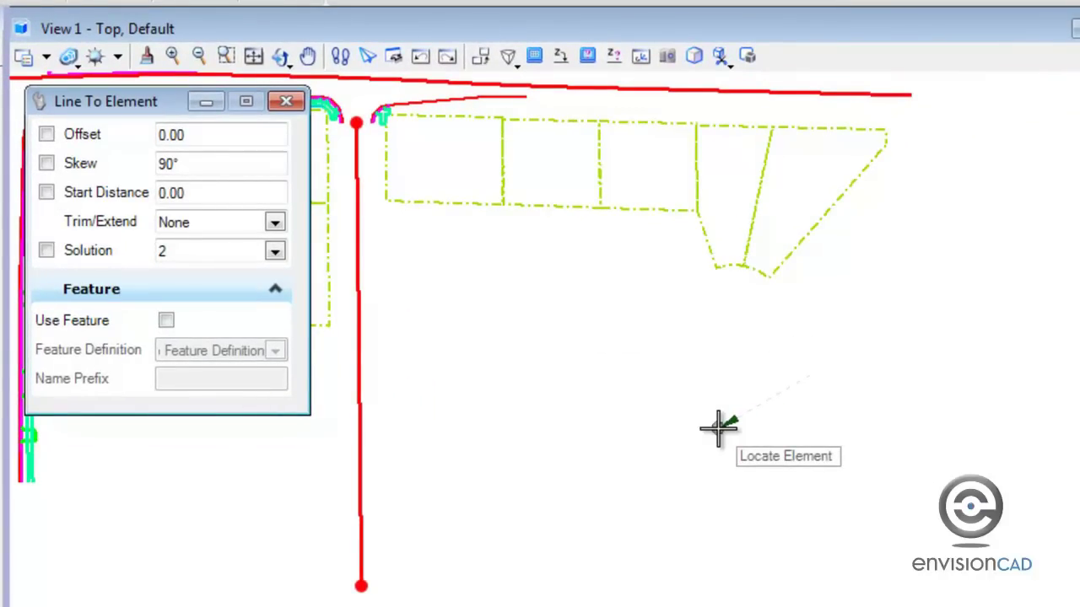
{"action": "left_click", "coordinate": [360, 389]}
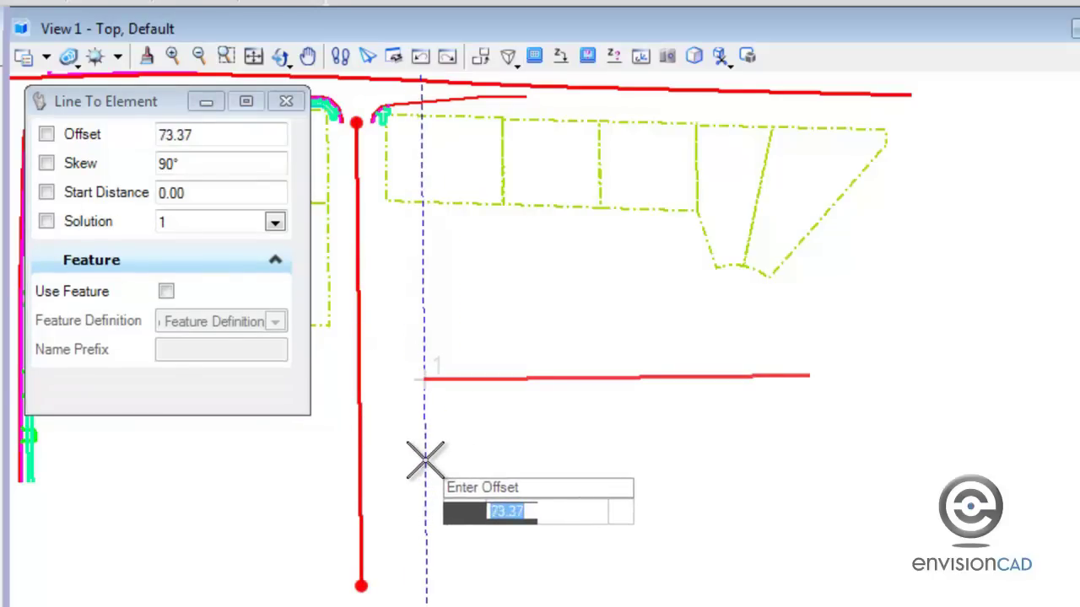
{"action": "type", "text": "0"}
{"action": "left_click", "coordinate": [523, 460]}
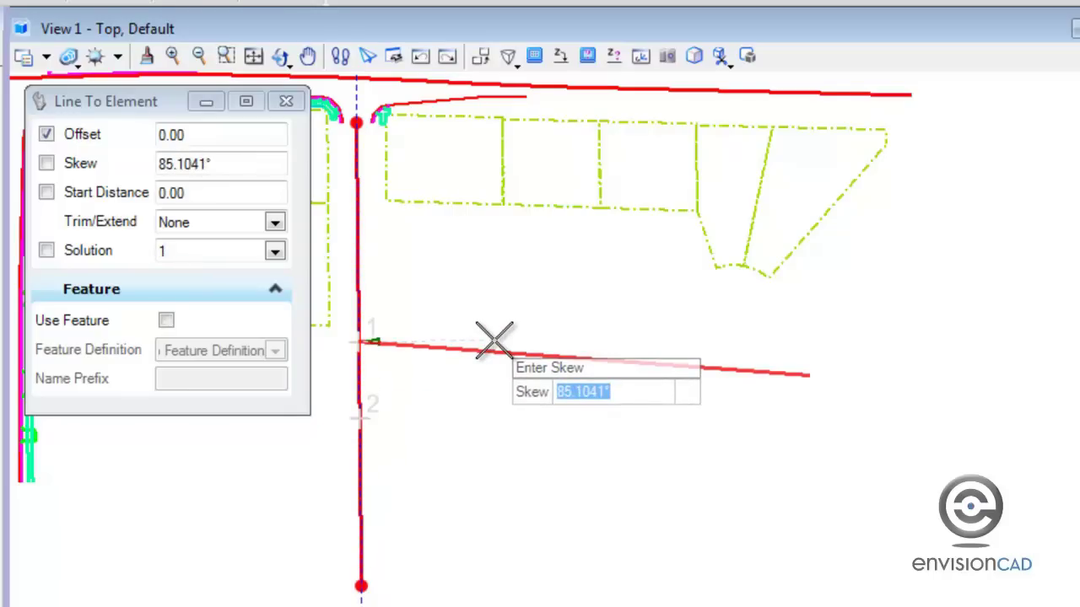
{"action": "type", "text": "90"}
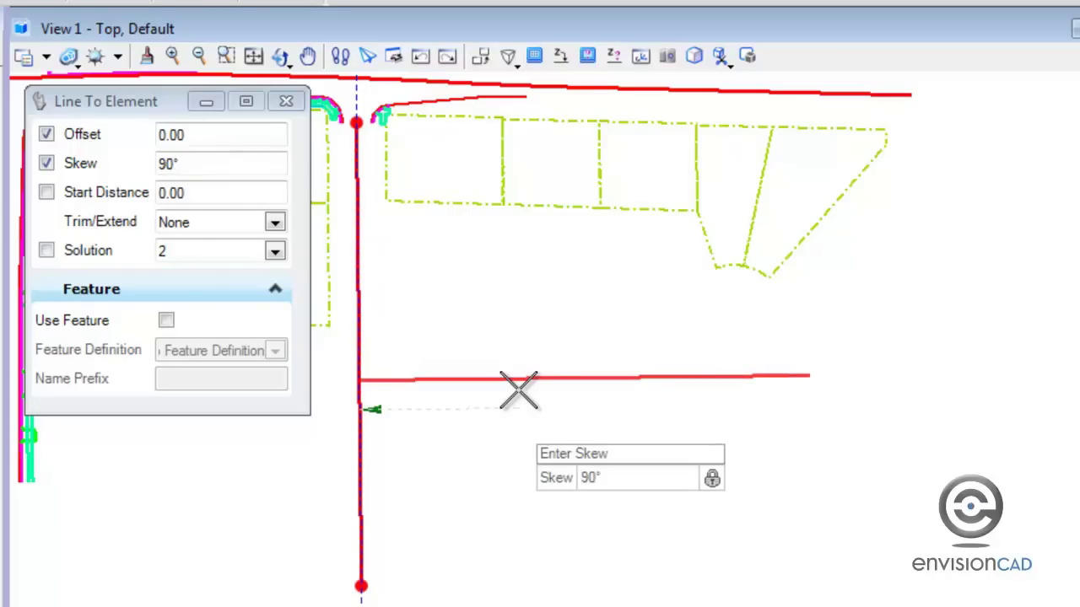
{"action": "left_click", "coordinate": [518, 387]}
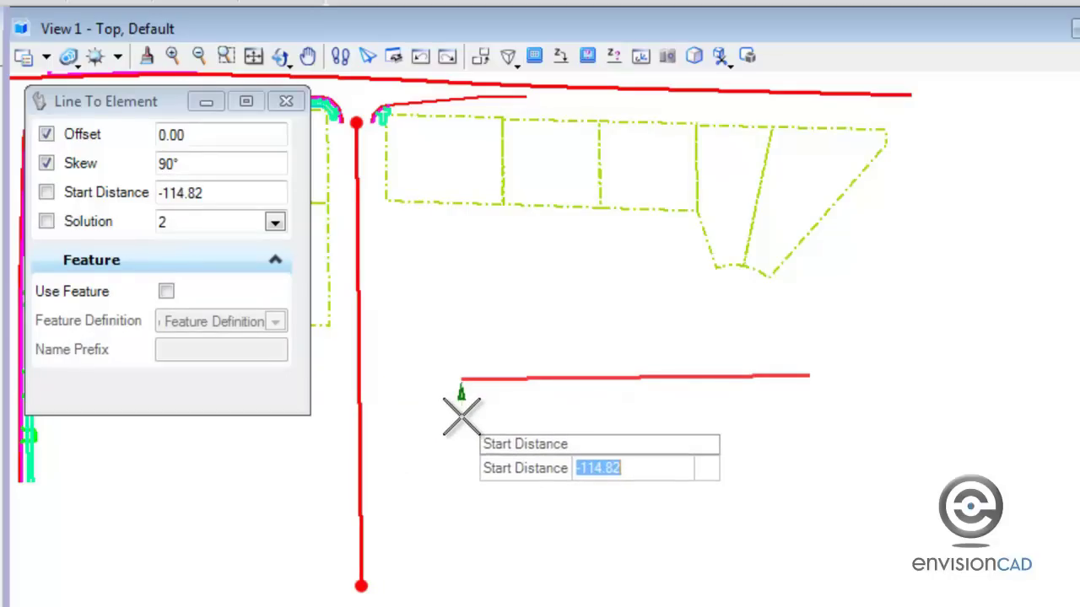
Complete the perpendicular line with a start distance of 0 and Trim/Extend set to None.
{"action": "type", "text": "0"}
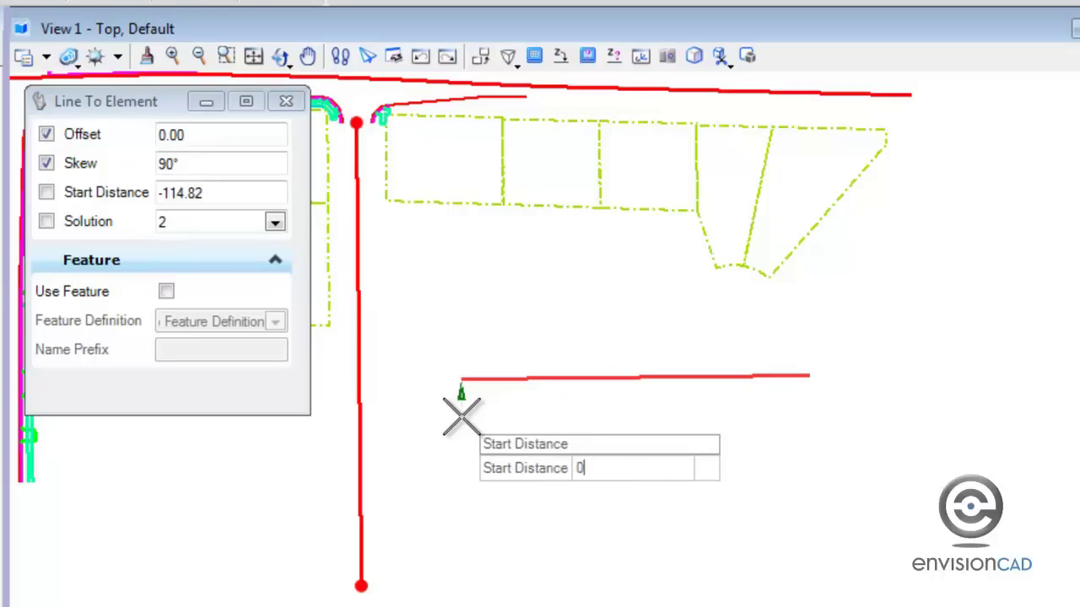
{"action": "key", "text": "Return"}
{"action": "left_click", "coordinate": [478, 427]}
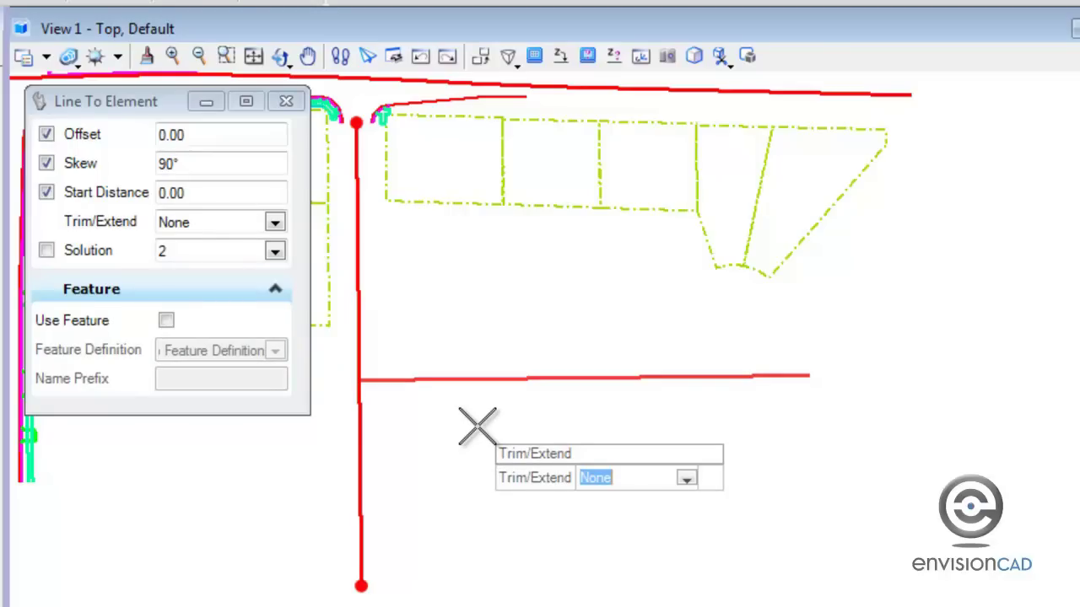
{"action": "key", "text": "Down"}
{"action": "key", "text": "Up"}
{"action": "key", "text": "Return"}
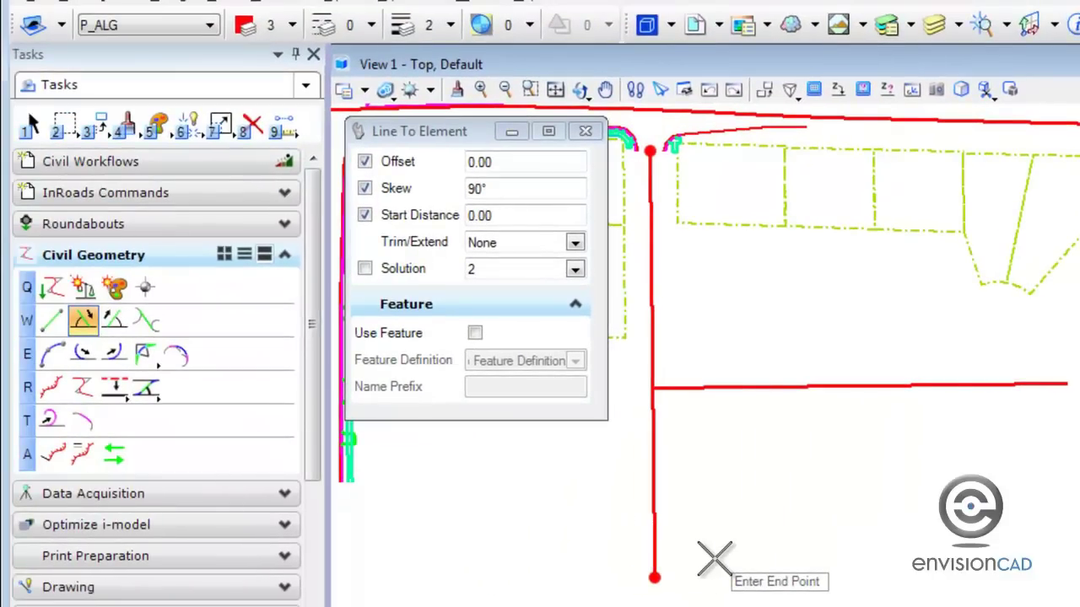
Try an angle of 87° between the new horizontal line and the vertical line, and undo the change.
{"action": "left_click", "coordinate": [31, 125]}
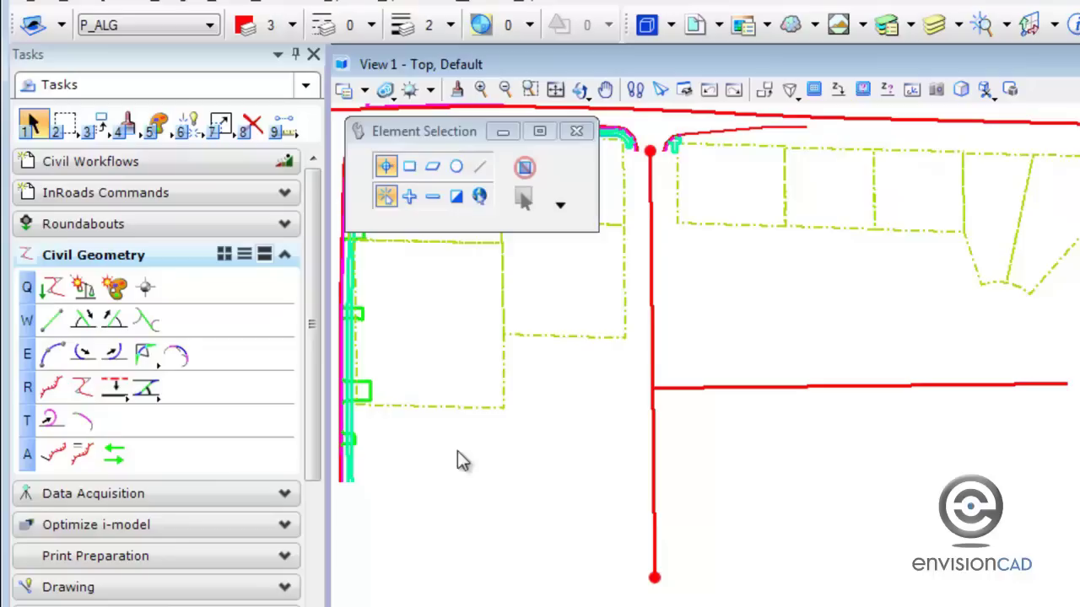
{"action": "left_click", "coordinate": [821, 391]}
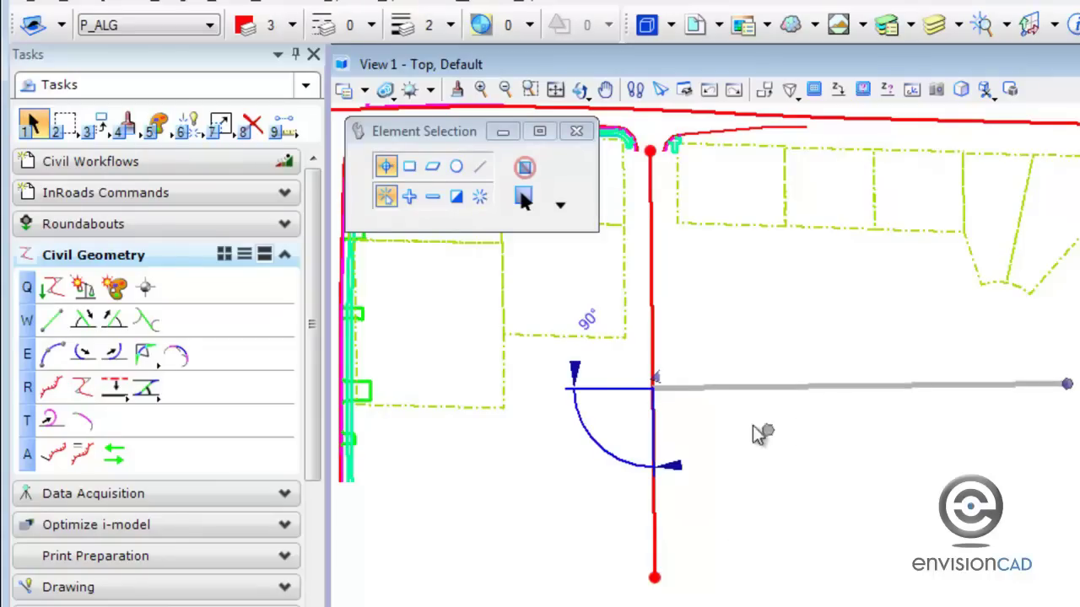
{"action": "left_click", "coordinate": [590, 321]}
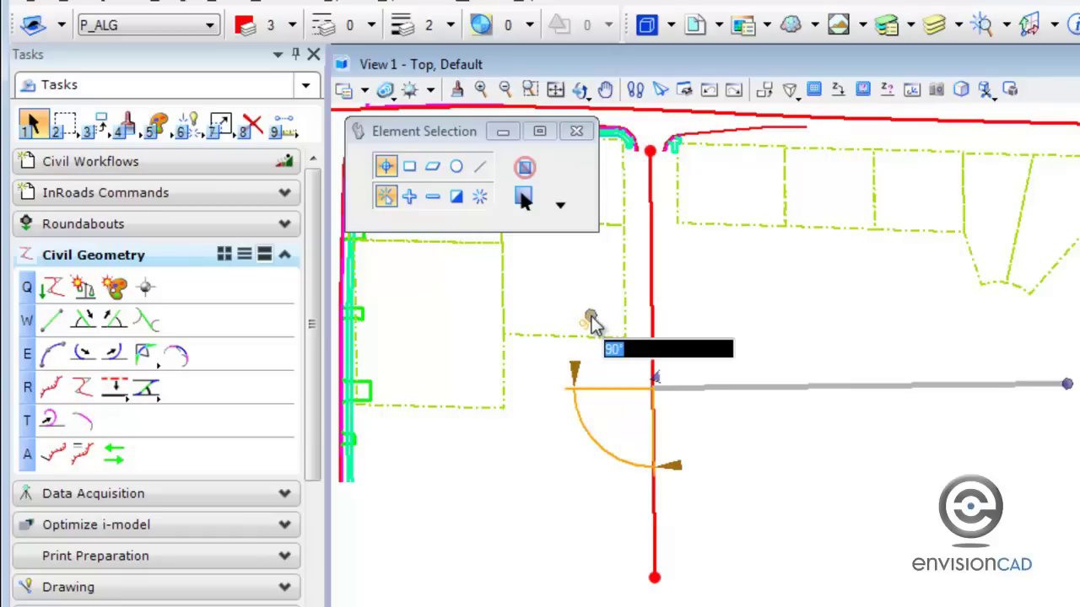
{"action": "type", "text": "87"}
{"action": "key", "text": "Return"}
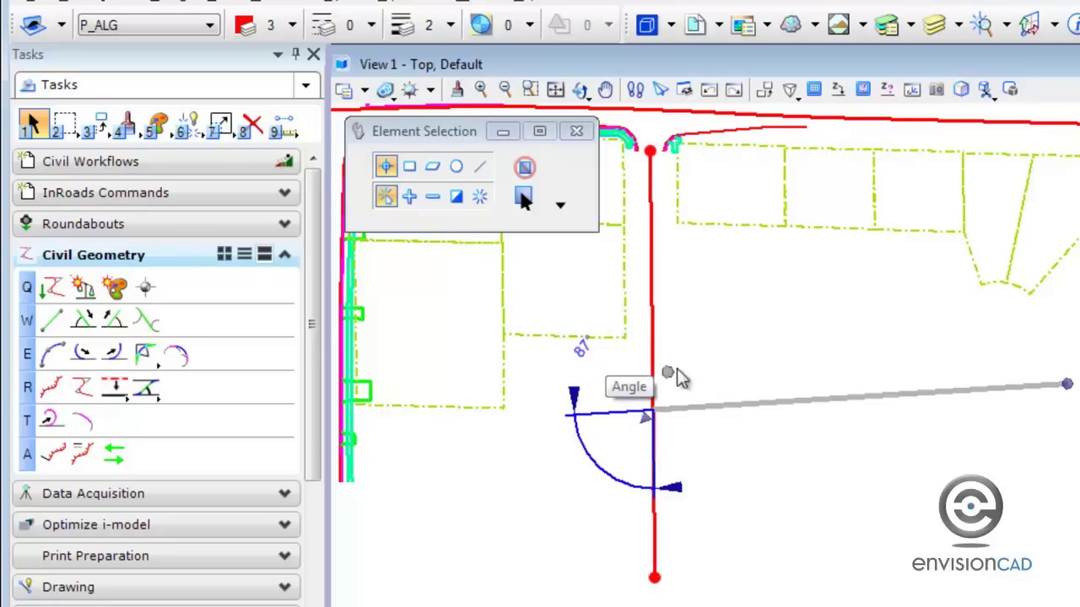
{"action": "left_click", "coordinate": [703, 363]}
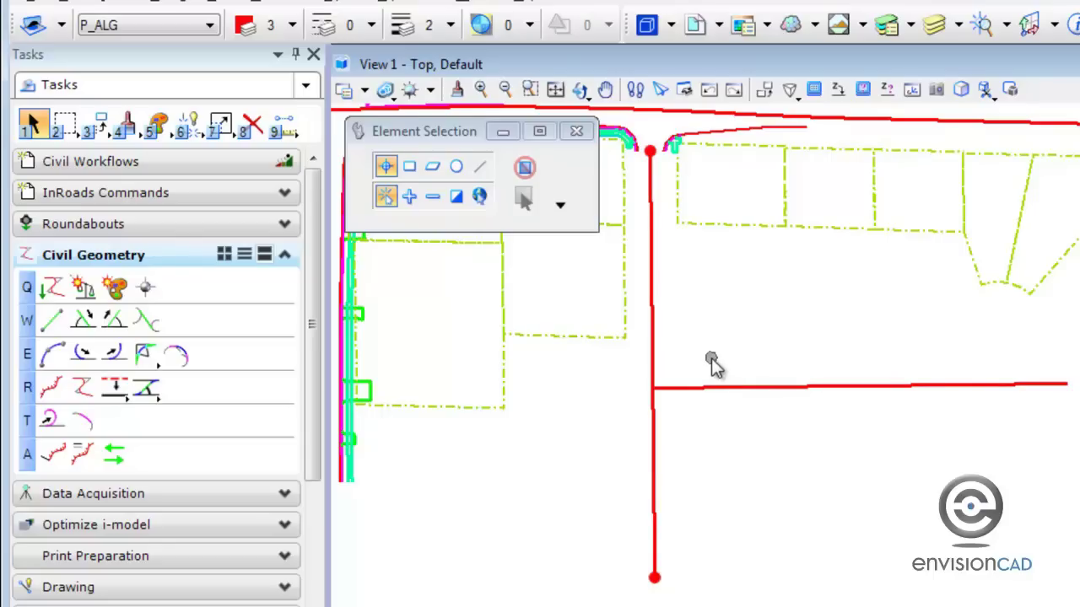
Make P_RDWY_PavtEdge the active level and open the Offsets and Tapers toolbox, placing it over the drawing beside the vertical line.
{"action": "left_click", "coordinate": [160, 29]}
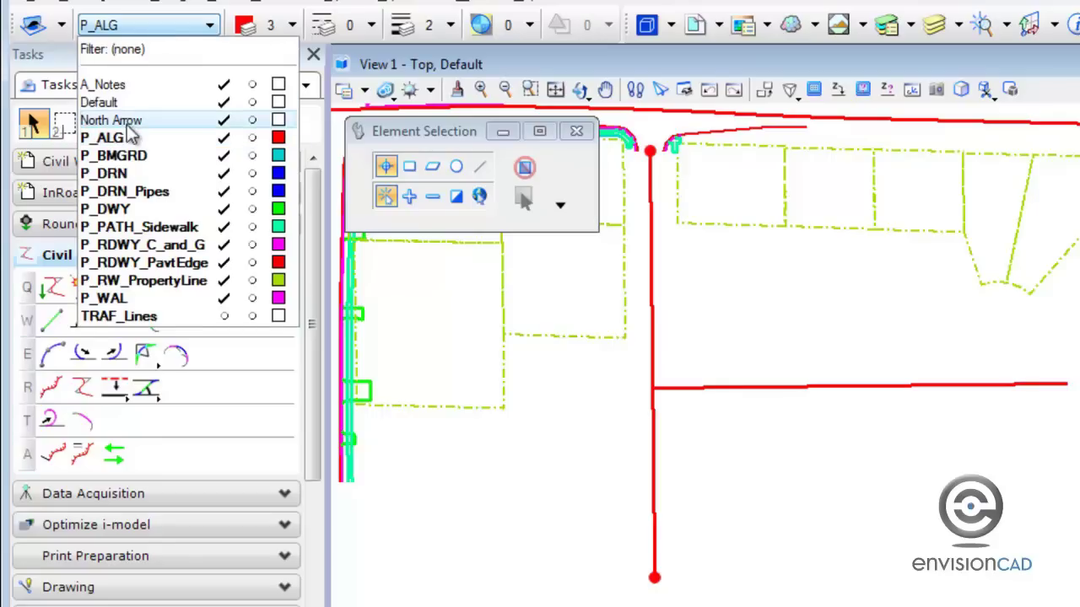
{"action": "left_click", "coordinate": [148, 267]}
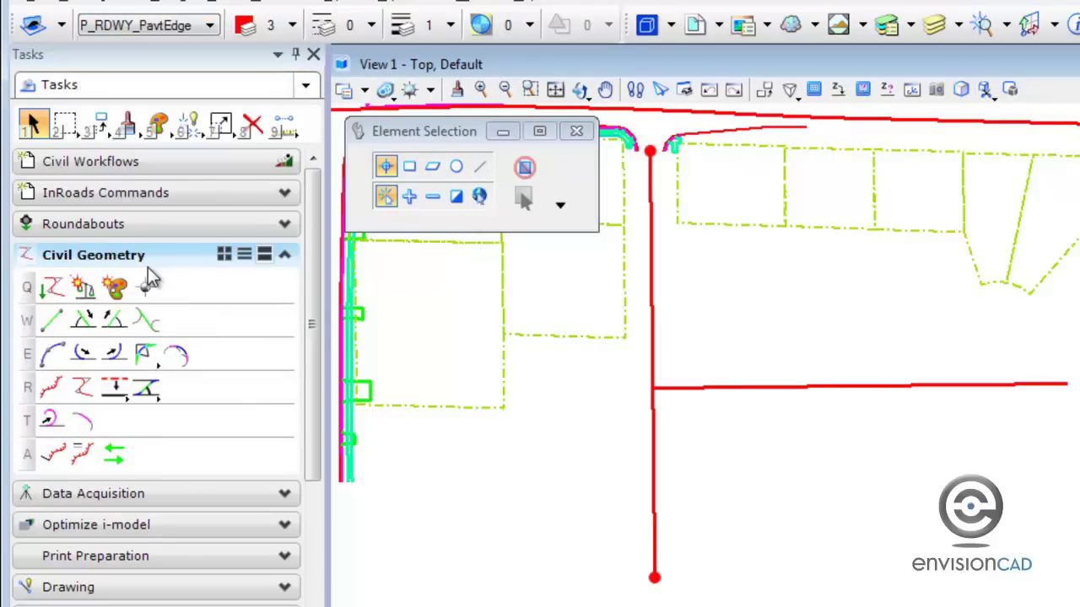
{"action": "left_click", "coordinate": [115, 388]}
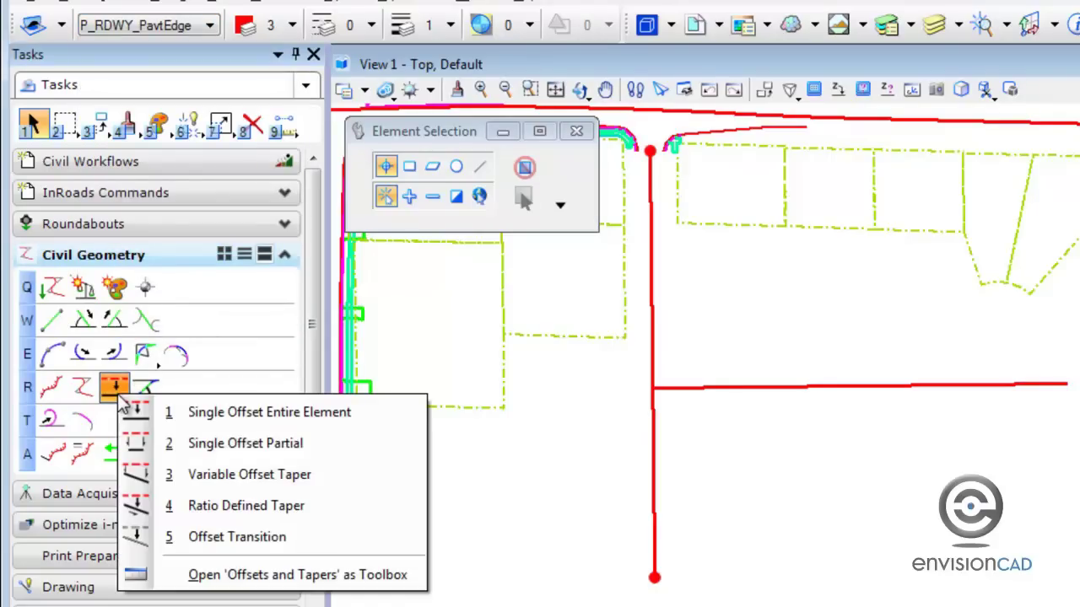
{"action": "left_click", "coordinate": [279, 577]}
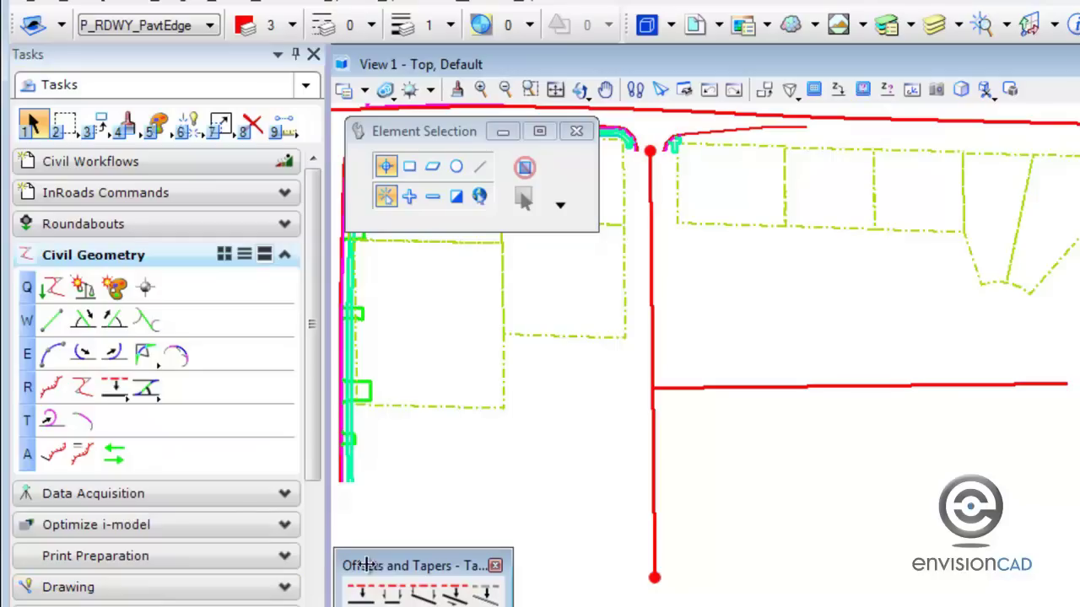
{"action": "left_click_drag", "start_coordinate": [398, 569], "coordinate": [800, 192]}
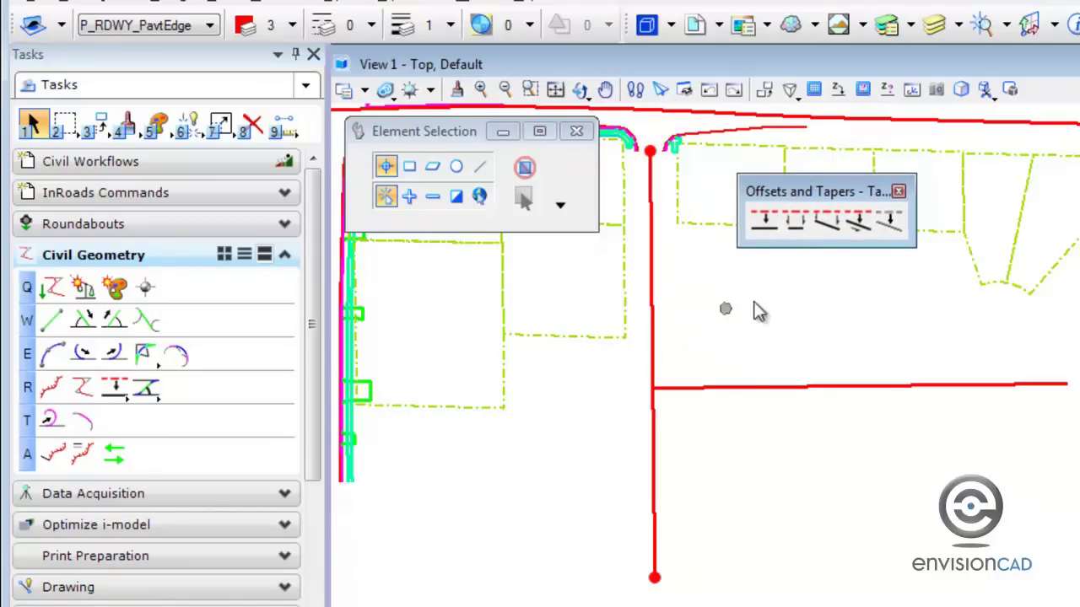
Offset the entire vertical line 15 feet to its west side with Single Offset Entire Element.
{"action": "left_click", "coordinate": [764, 221]}
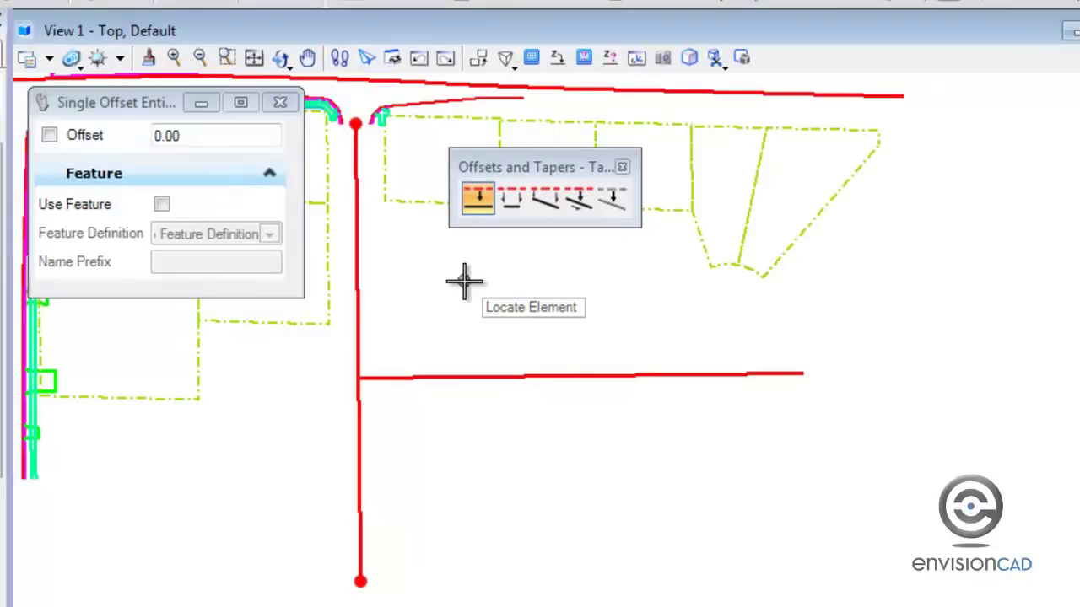
{"action": "left_click", "coordinate": [361, 322]}
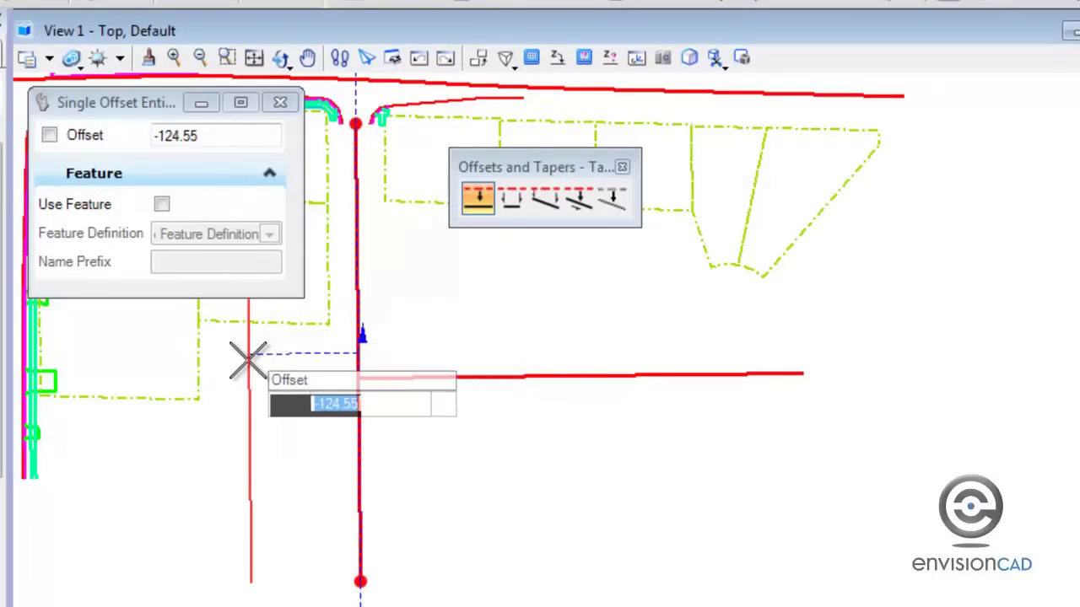
{"action": "type", "text": "18"}
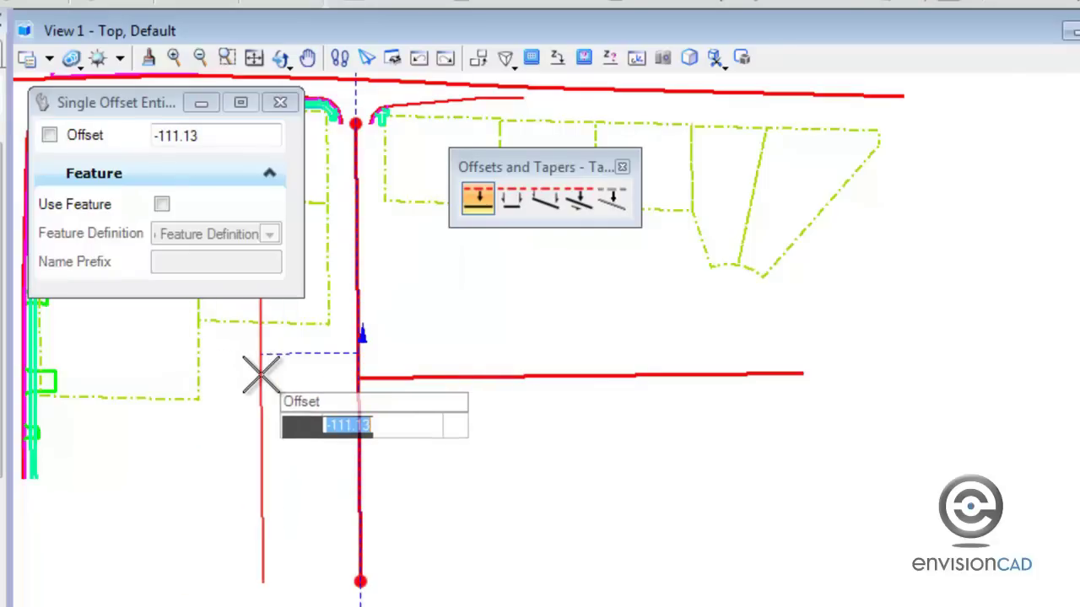
{"action": "type", "text": "15"}
{"action": "key", "text": "Return"}
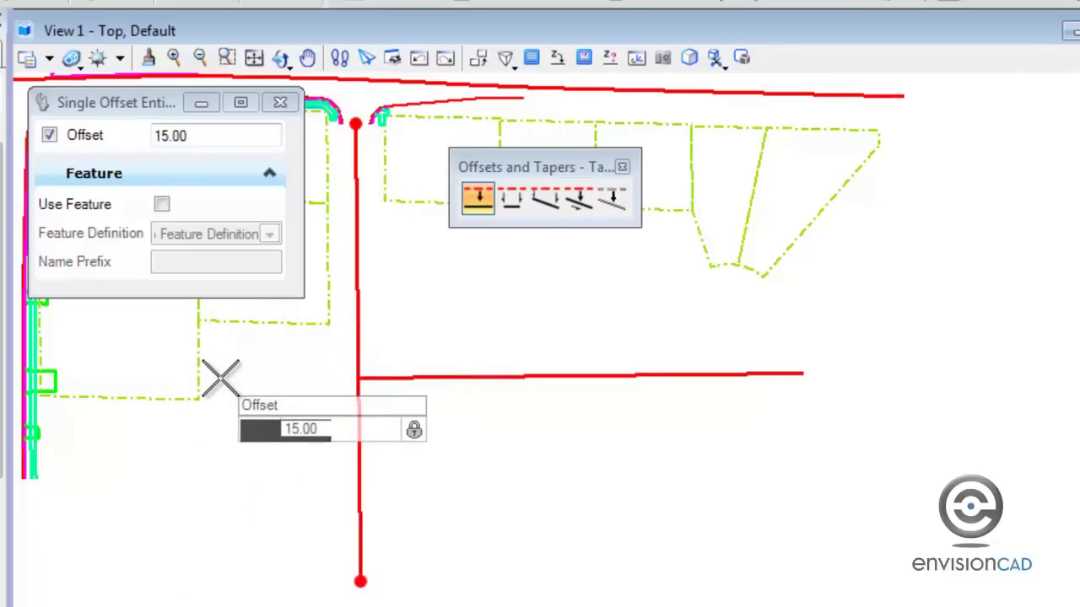
{"action": "left_click", "coordinate": [247, 378]}
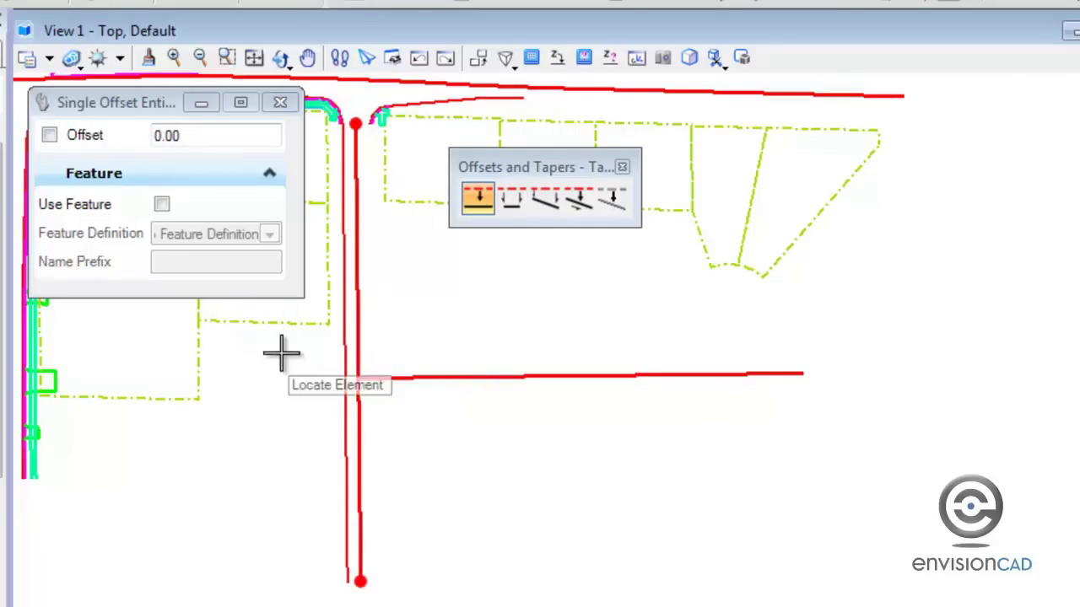
Offset the entire vertical line 15 feet to its east side.
{"action": "left_click", "coordinate": [360, 303]}
{"action": "type", "text": "15"}
{"action": "key", "text": "Return"}
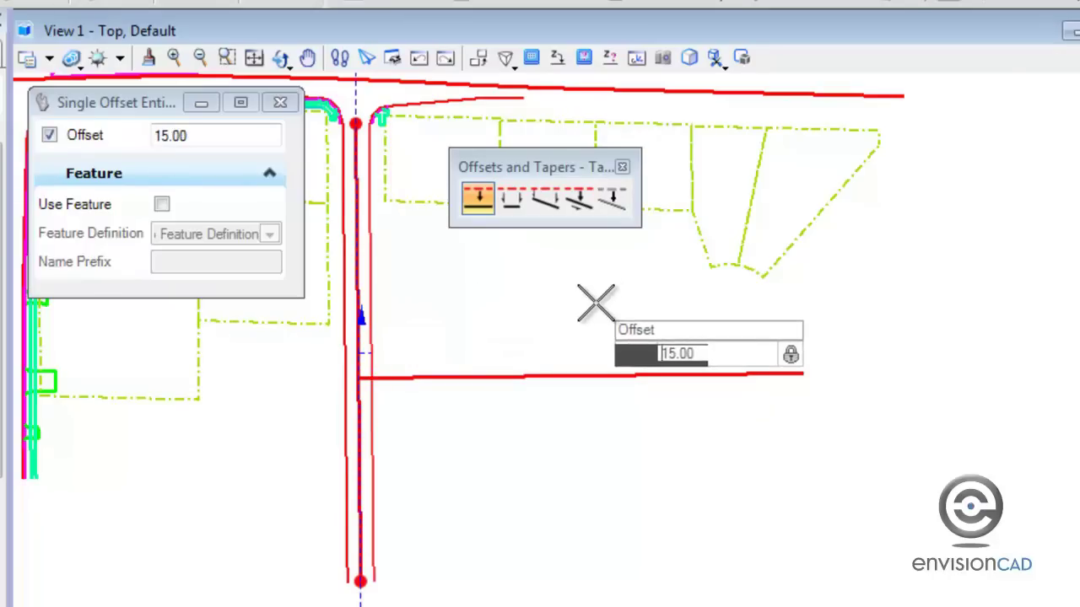
{"action": "left_click", "coordinate": [595, 303]}
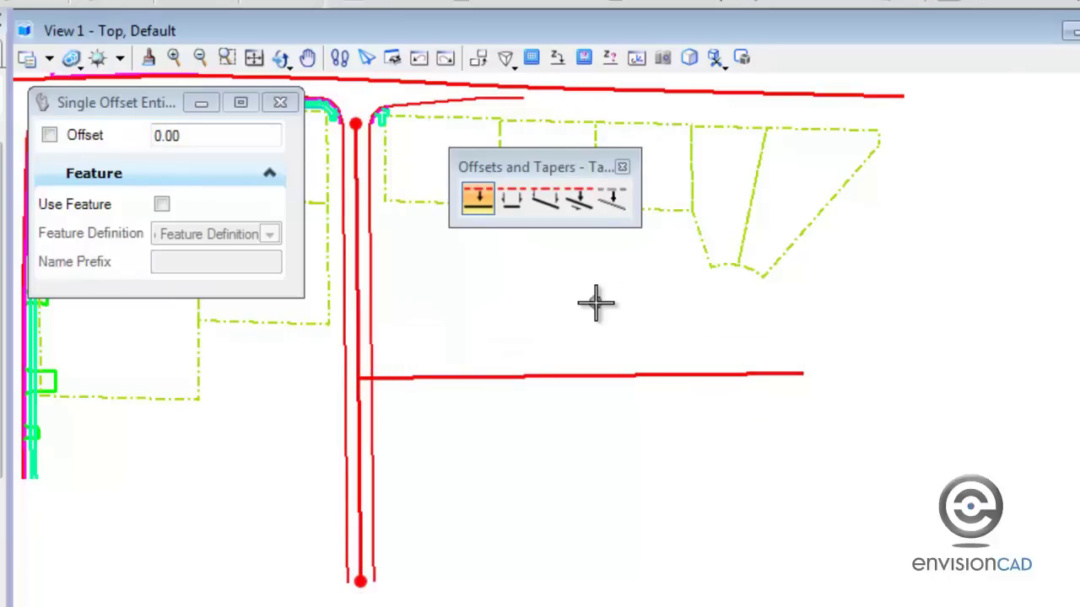
Offset the entire horizontal line 15 feet to its north side.
{"action": "left_click", "coordinate": [497, 376]}
{"action": "type", "text": "15"}
{"action": "key", "text": "Return"}
{"action": "left_click", "coordinate": [430, 301]}
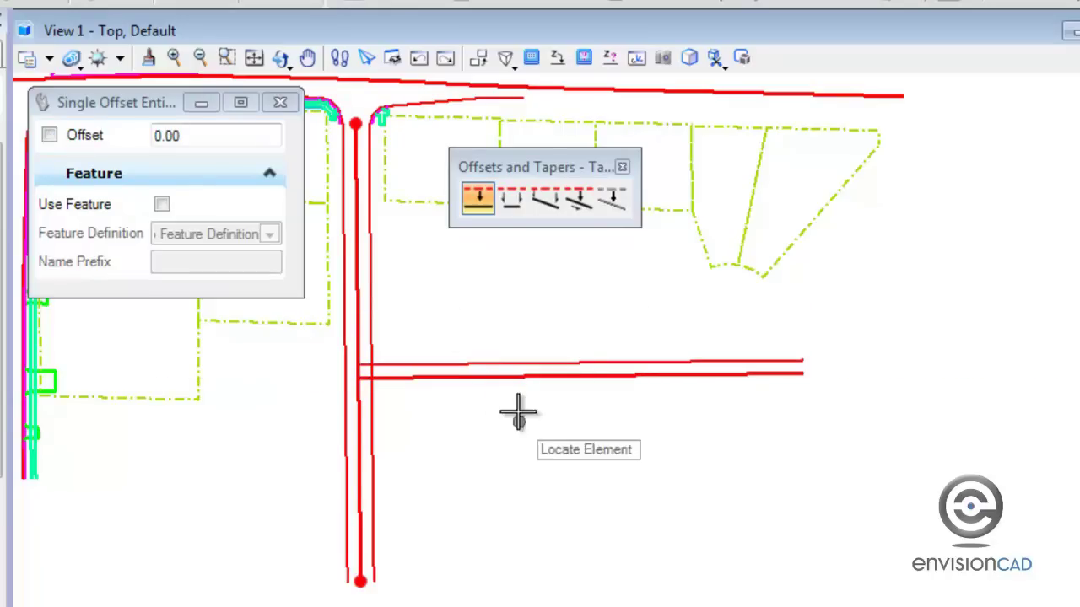
Offset the entire horizontal line 15 feet to its south side and leave the offset command.
{"action": "left_click", "coordinate": [509, 377]}
{"action": "type", "text": "15"}
{"action": "key", "text": "Return"}
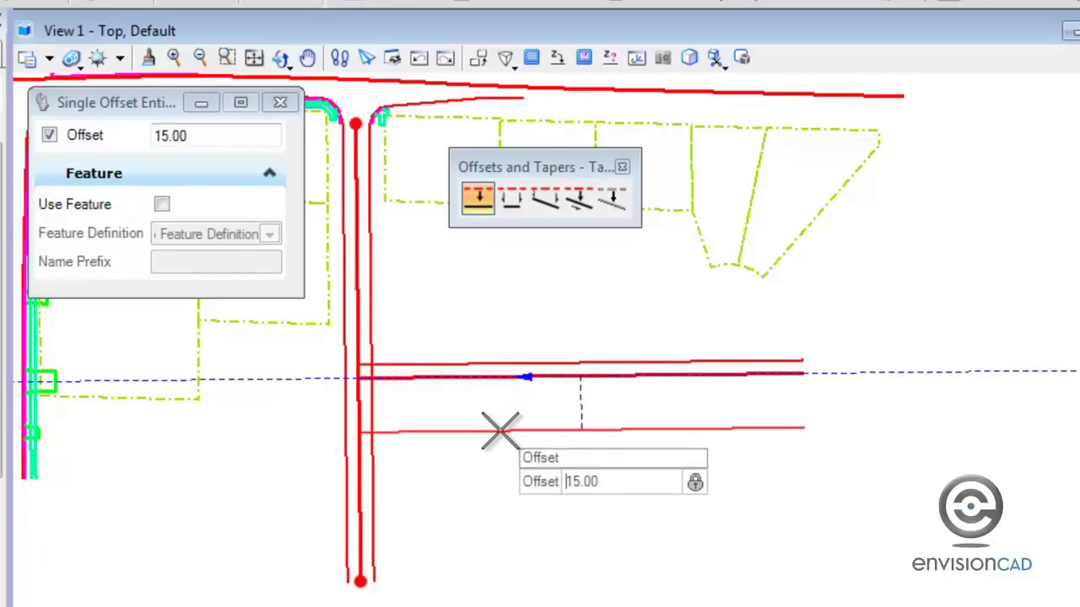
{"action": "left_click", "coordinate": [500, 531]}
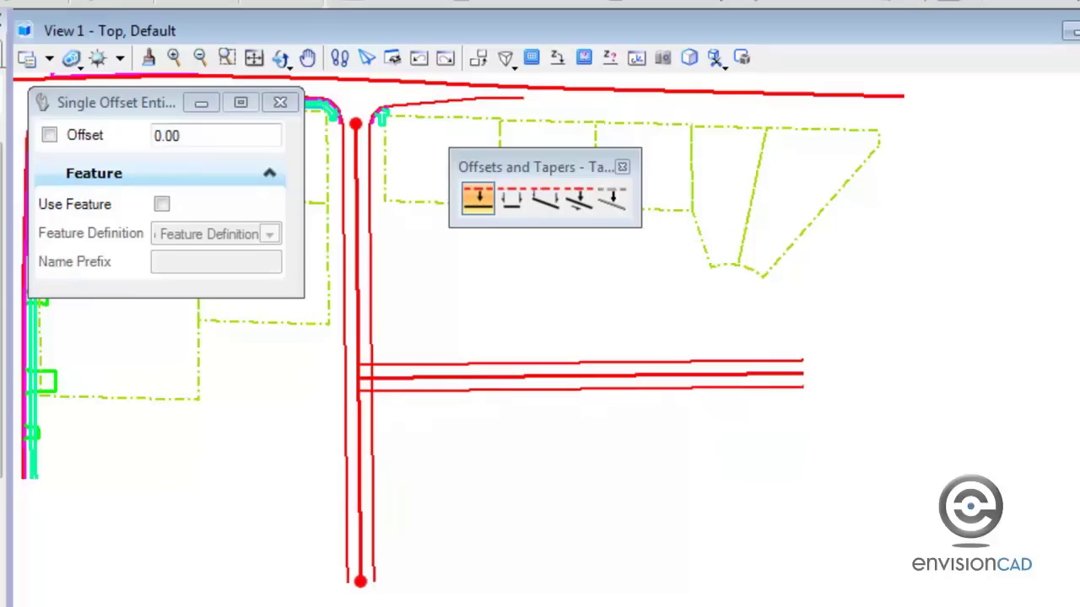
{"action": "key", "text": "Escape"}
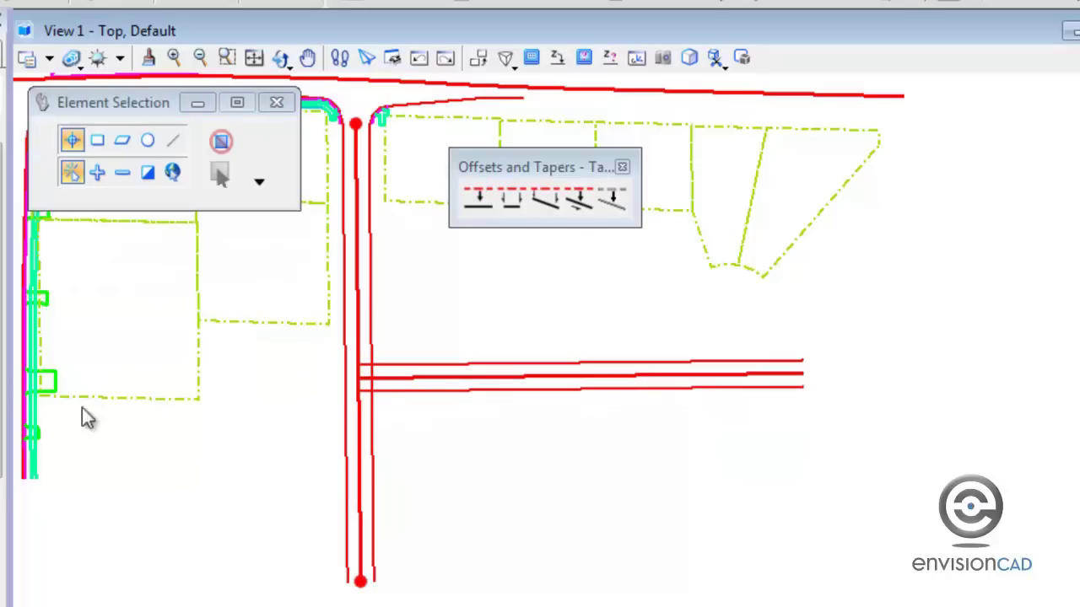
Move the east end of the horizontal centerline southward, keeping it perpendicular to the vertical line with its offset edges attached.
{"action": "left_click", "coordinate": [615, 378]}
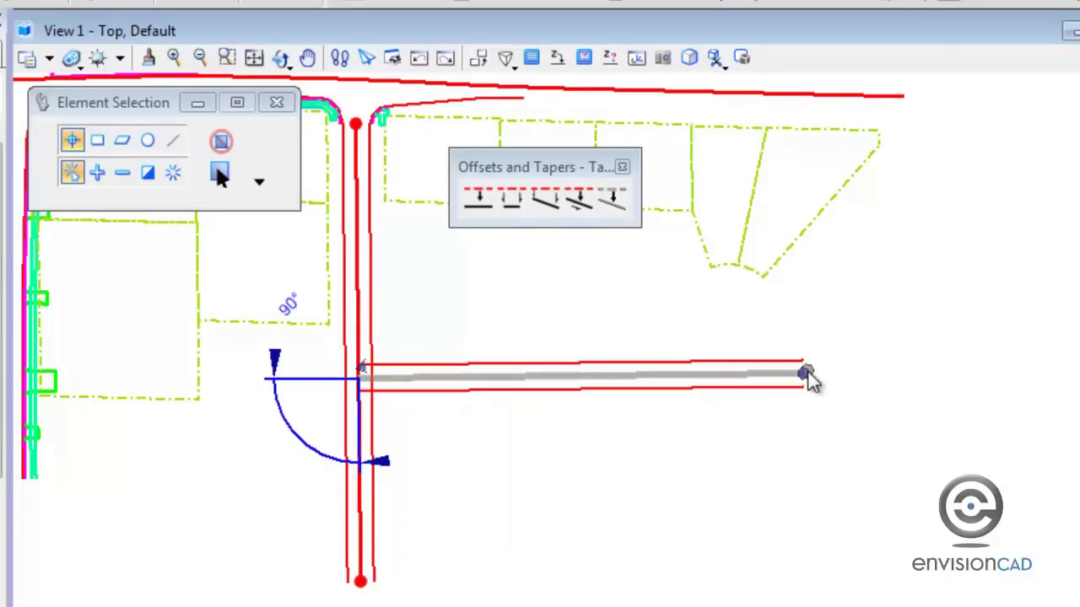
{"action": "left_click_drag", "start_coordinate": [804, 377], "coordinate": [813, 441]}
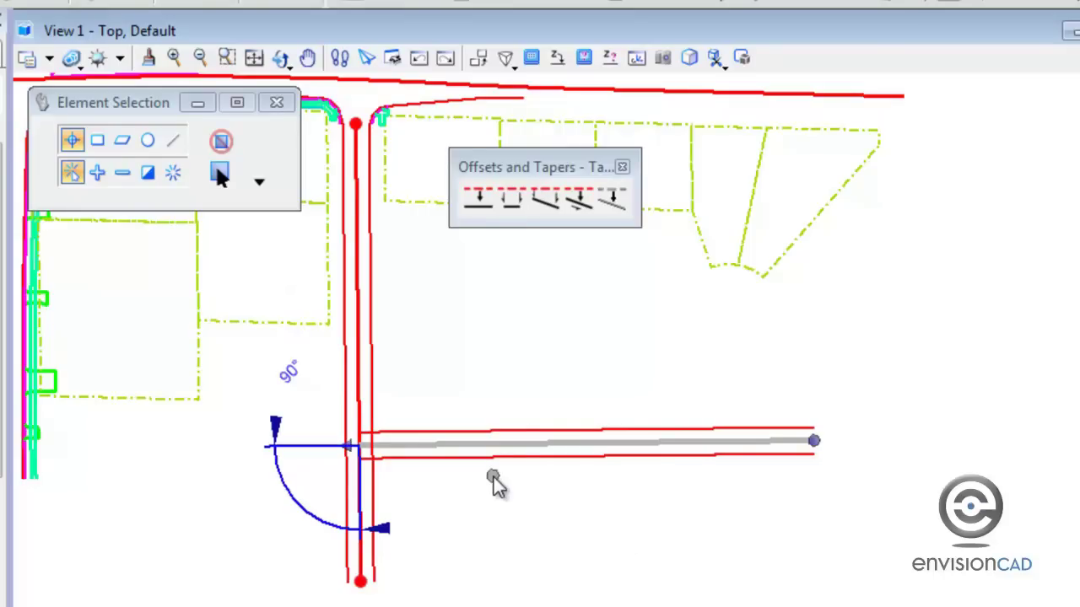
Move the east end of the horizontal centerline northward with its offset edges attached, and clear the selection.
{"action": "left_click_drag", "start_coordinate": [815, 442], "coordinate": [817, 384]}
{"action": "left_click", "coordinate": [723, 521]}
{"action": "left_click", "coordinate": [723, 515]}
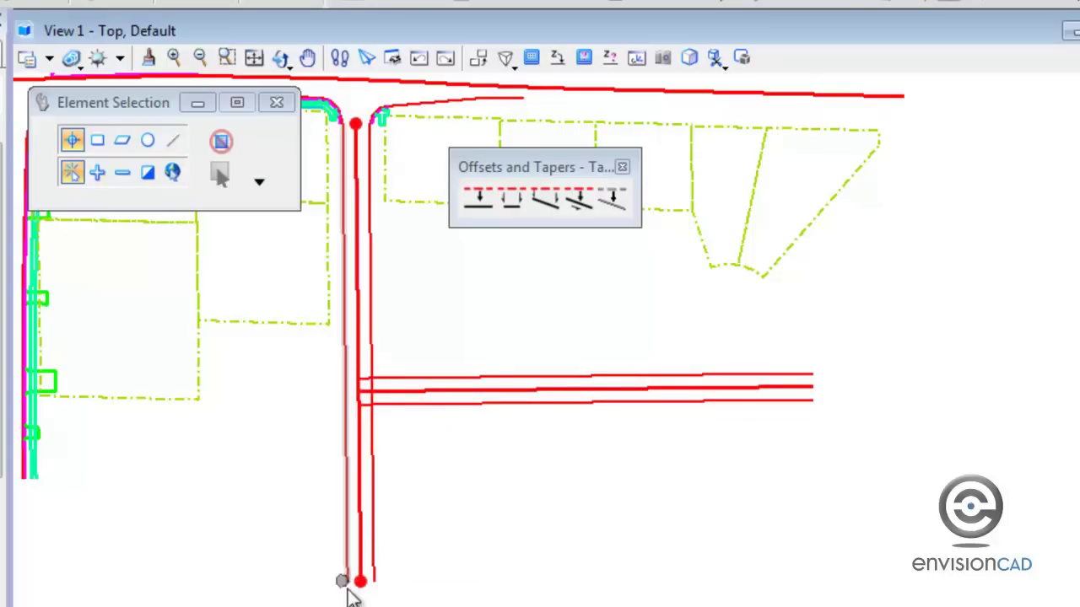
Try to move the south end of the vertical line eastward with its offset edges and perpendicular side road attached.
{"action": "right_click_drag", "start_coordinate": [356, 594], "coordinate": [356, 588]}
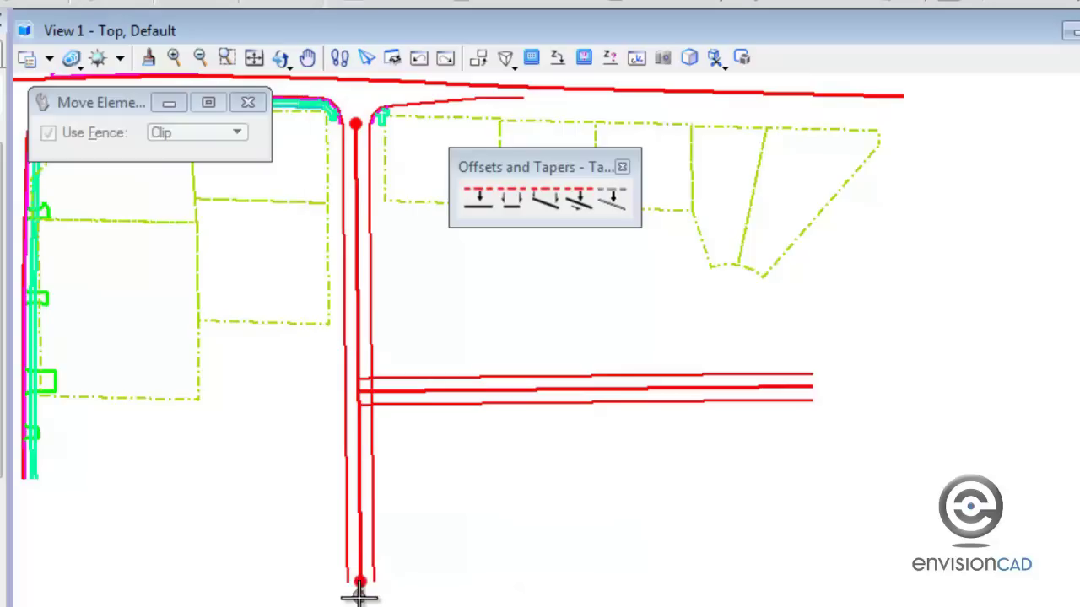
{"action": "left_click", "coordinate": [456, 582]}
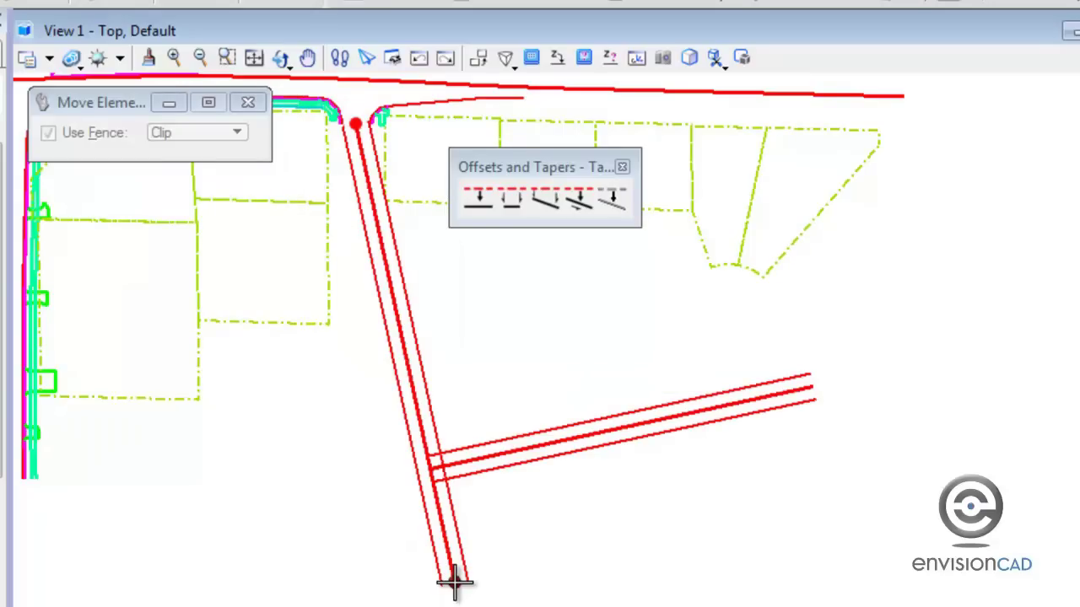
{"action": "key", "text": "Escape"}
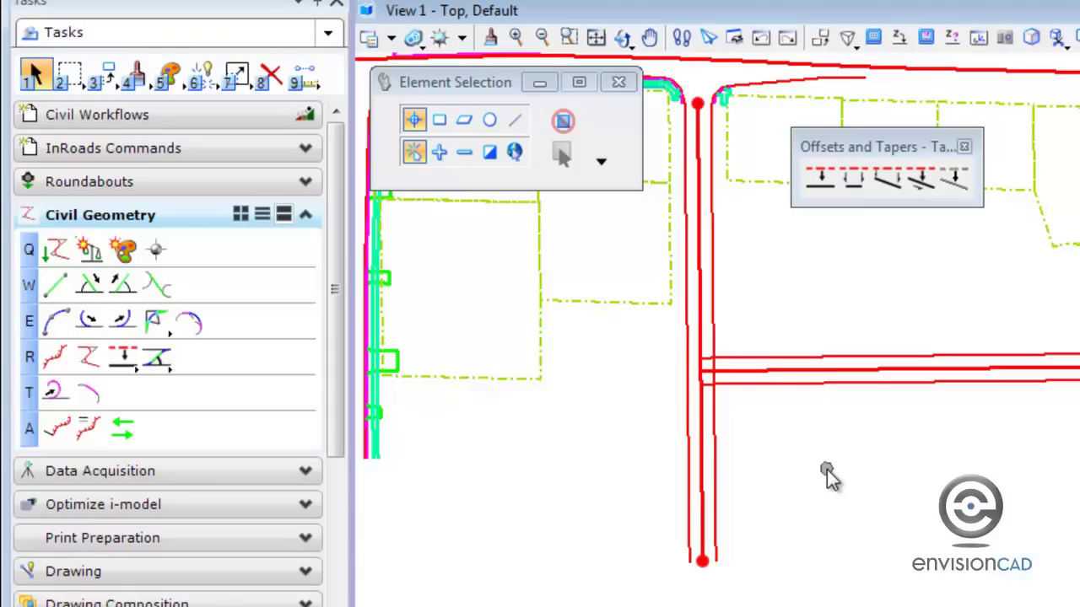
Open the Complex Arcs Between Elements tools as a floating toolbox and place it beside the Offsets and Tapers toolbox.
{"action": "left_click", "coordinate": [169, 326]}
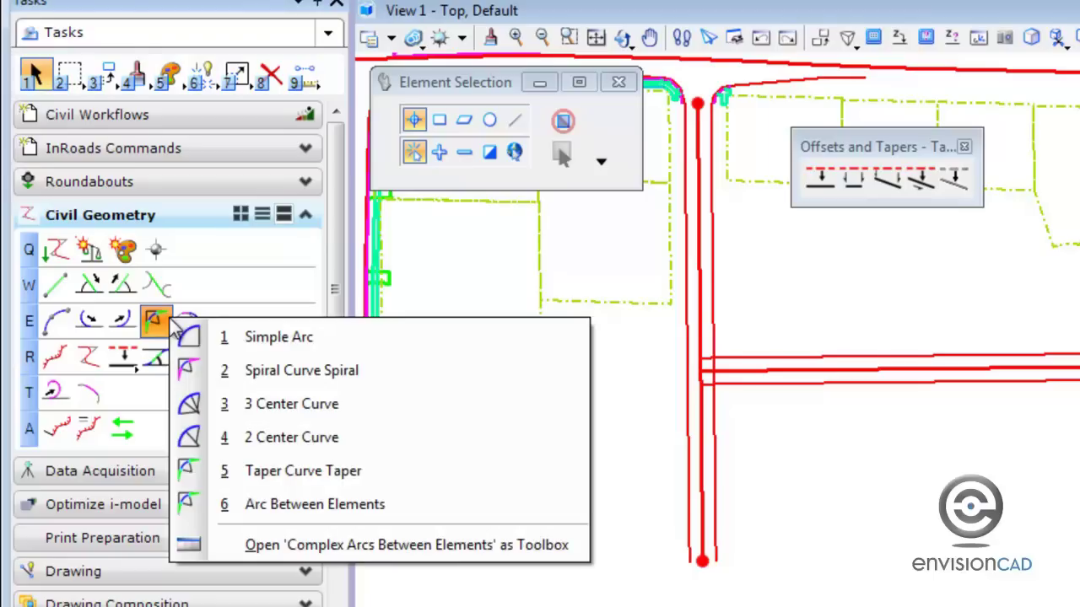
{"action": "left_click", "coordinate": [304, 547]}
{"action": "left_click_drag", "start_coordinate": [439, 540], "coordinate": [767, 138]}
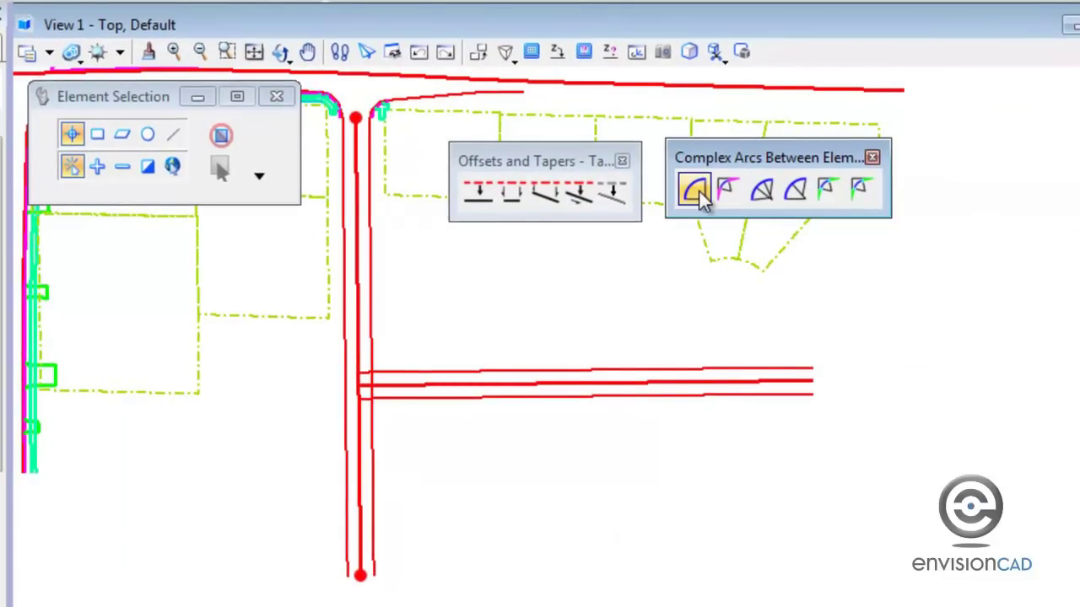
Start the Taper Curve Taper command and lock its radius at 35.00.
{"action": "left_click", "coordinate": [694, 189]}
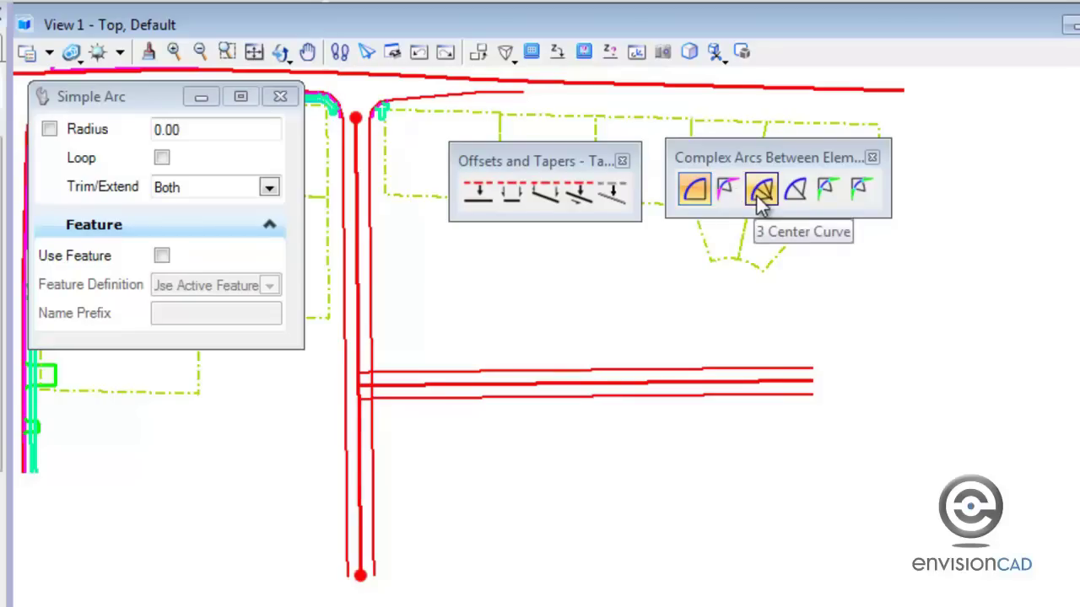
{"action": "left_click", "coordinate": [829, 191]}
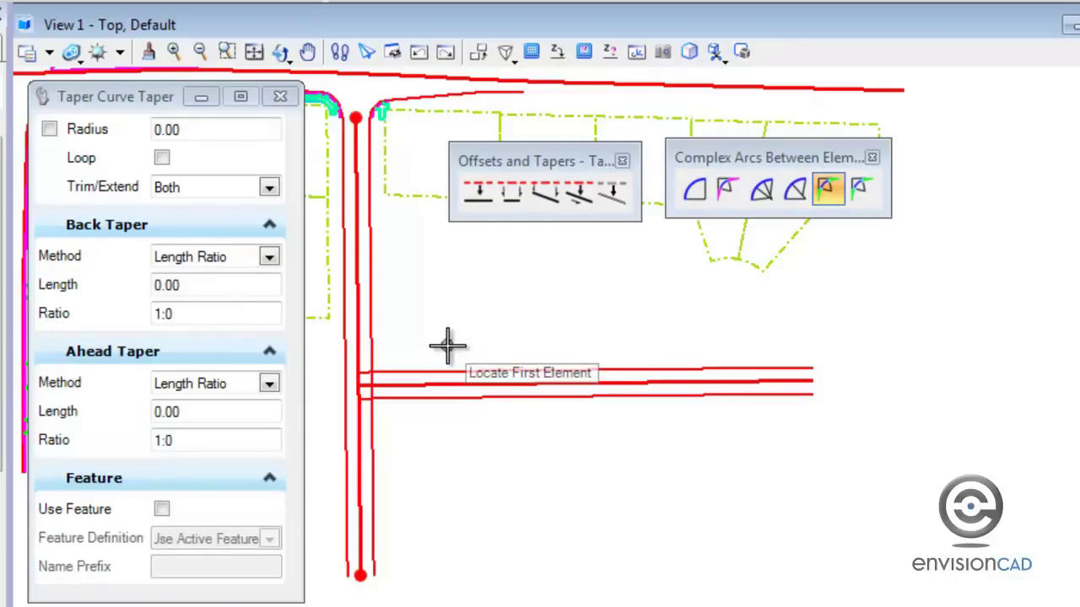
{"action": "left_click", "coordinate": [49, 131]}
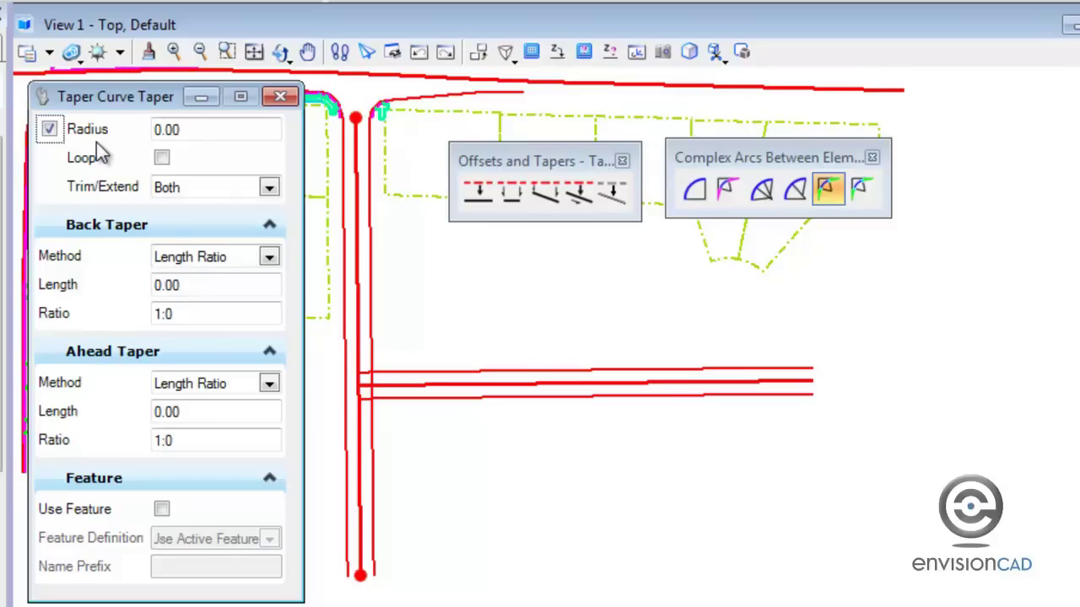
{"action": "double_click", "coordinate": [178, 129]}
{"action": "type", "text": "35.00"}
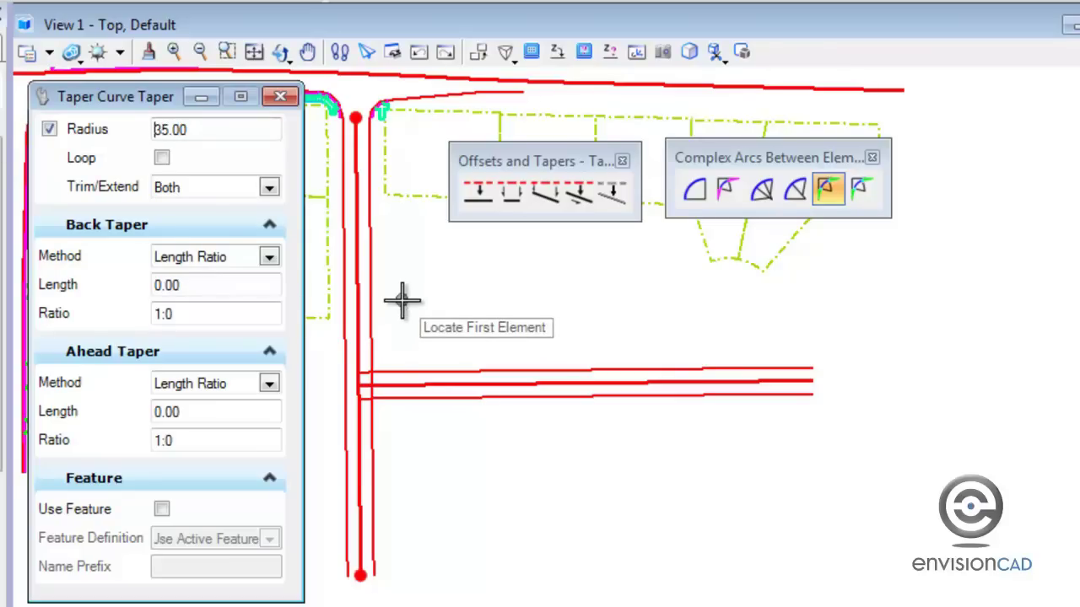
Set the back taper to the Length Offset method with a length of 50 and an offset of 5.
{"action": "left_click", "coordinate": [269, 257]}
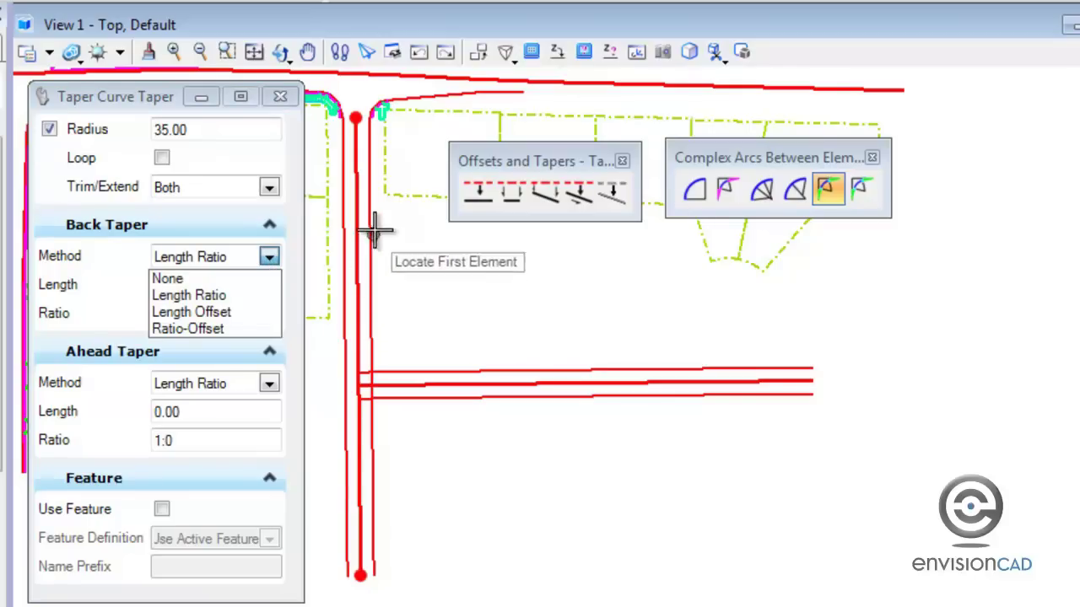
{"action": "left_click", "coordinate": [200, 312]}
{"action": "double_click", "coordinate": [210, 289]}
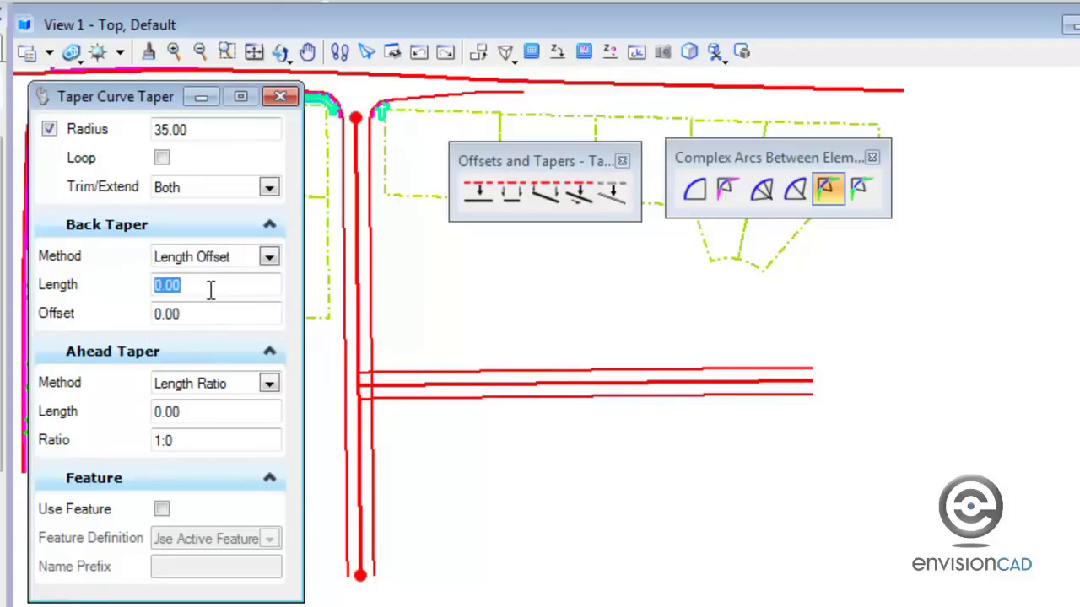
{"action": "type", "text": "50"}
{"action": "key", "text": "Return"}
{"action": "double_click", "coordinate": [206, 314]}
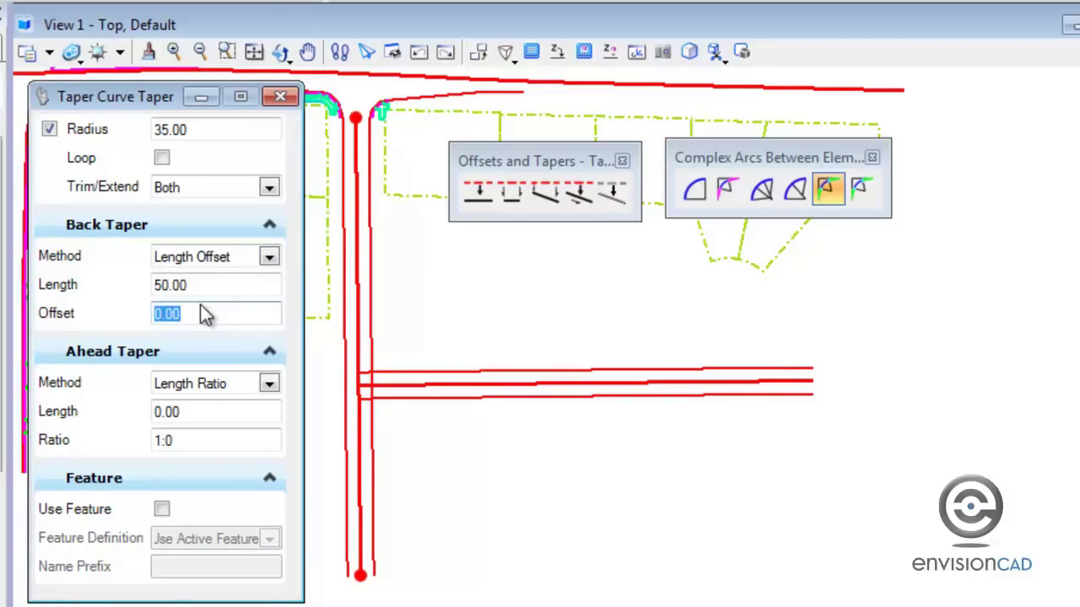
{"action": "type", "text": "5"}
{"action": "key", "text": "Return"}
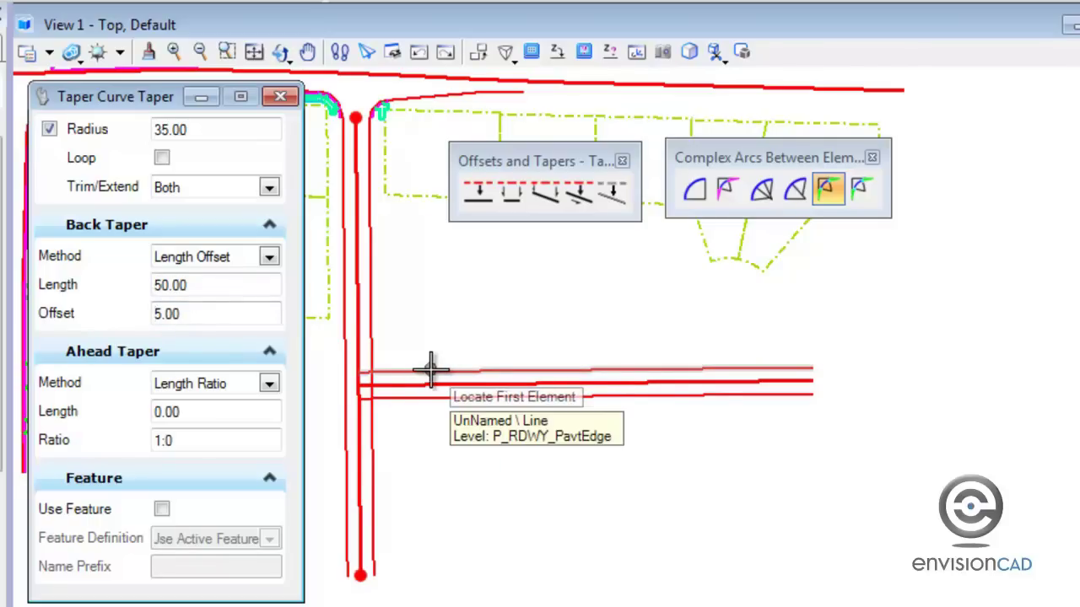
Set the ahead taper to the Ratio-Offset method with an offset of 3 and a ratio of 1:10.
{"action": "left_click", "coordinate": [270, 384]}
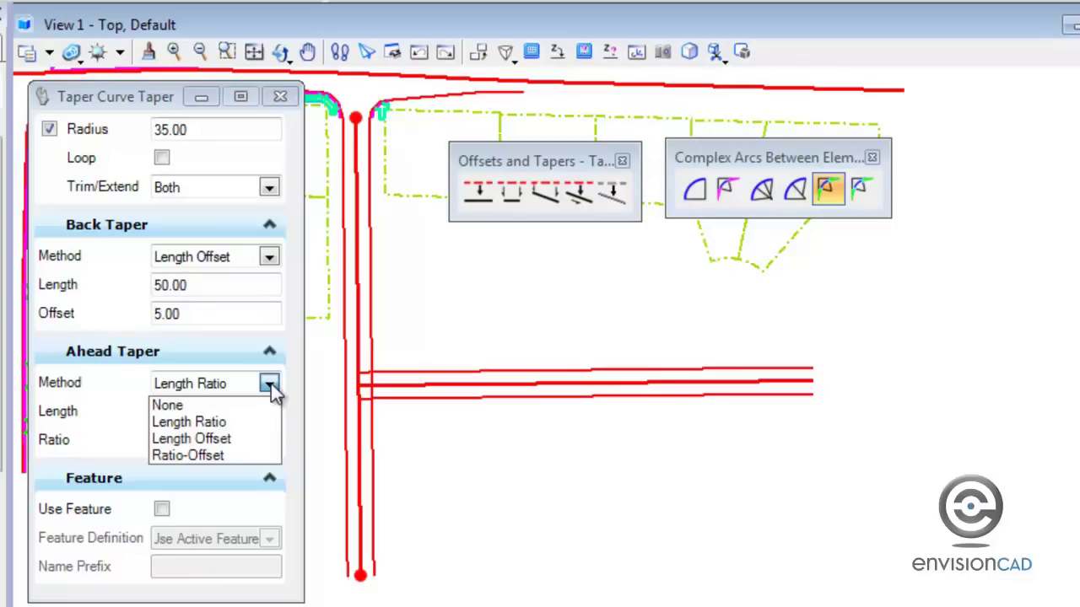
{"action": "left_click", "coordinate": [211, 455]}
{"action": "left_click", "coordinate": [212, 413]}
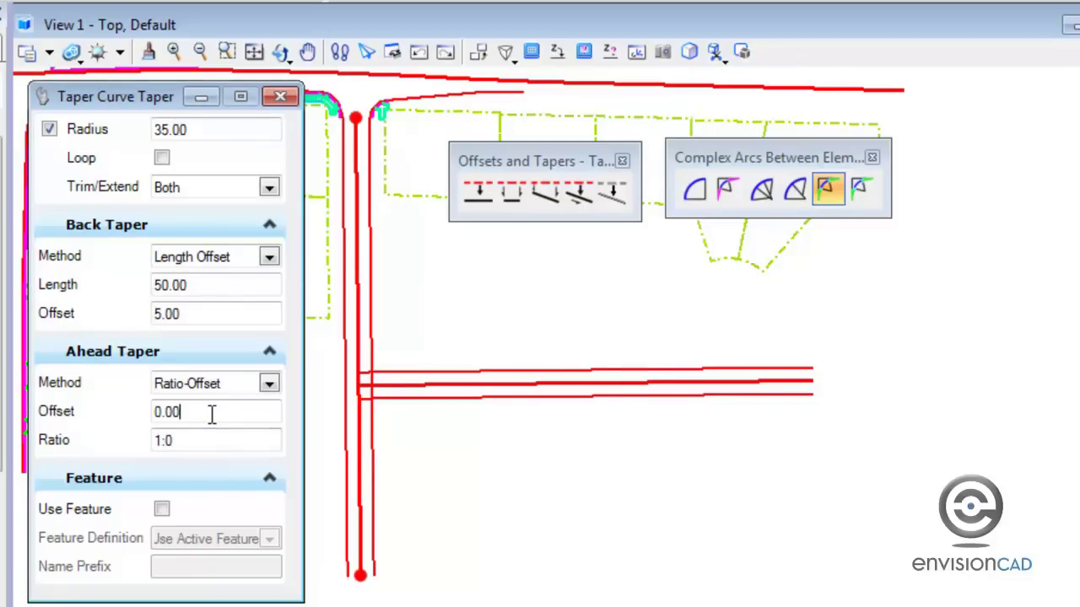
{"action": "double_click", "coordinate": [212, 412]}
{"action": "type", "text": "3"}
{"action": "key", "text": "Return"}
{"action": "left_click", "coordinate": [207, 437]}
{"action": "key", "text": "BackSpace"}
{"action": "key", "text": "BackSpace"}
{"action": "key", "text": "BackSpace"}
{"action": "type", "text": "1:10"}
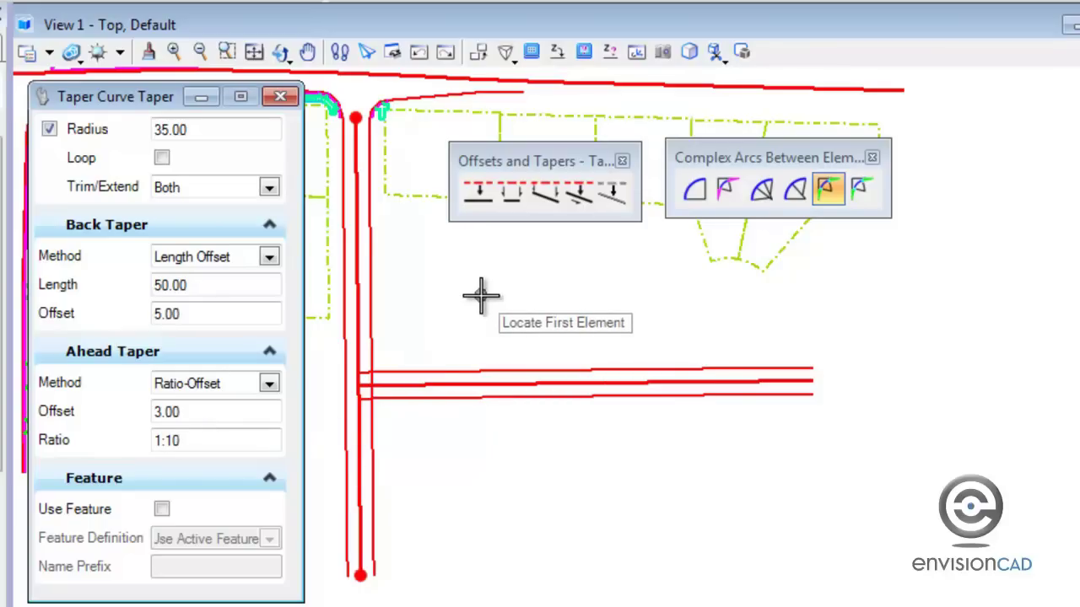
Place the taper-curve-taper between the vertical road's east pavement edge and the side road's north pavement edge, with Trim/Extend set to Both.
{"action": "left_click", "coordinate": [367, 291]}
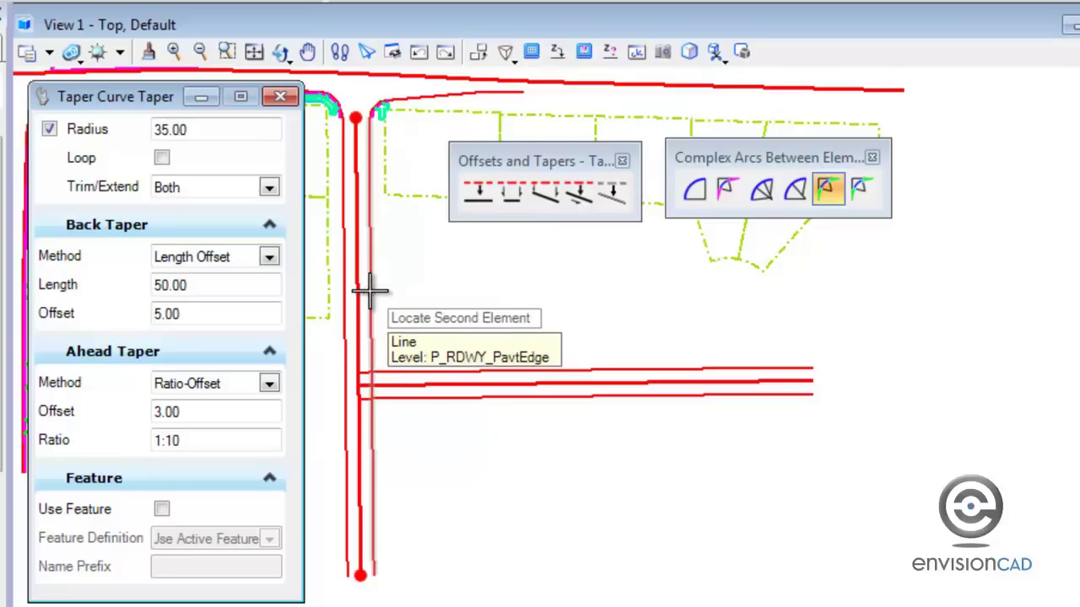
{"action": "left_click", "coordinate": [535, 366]}
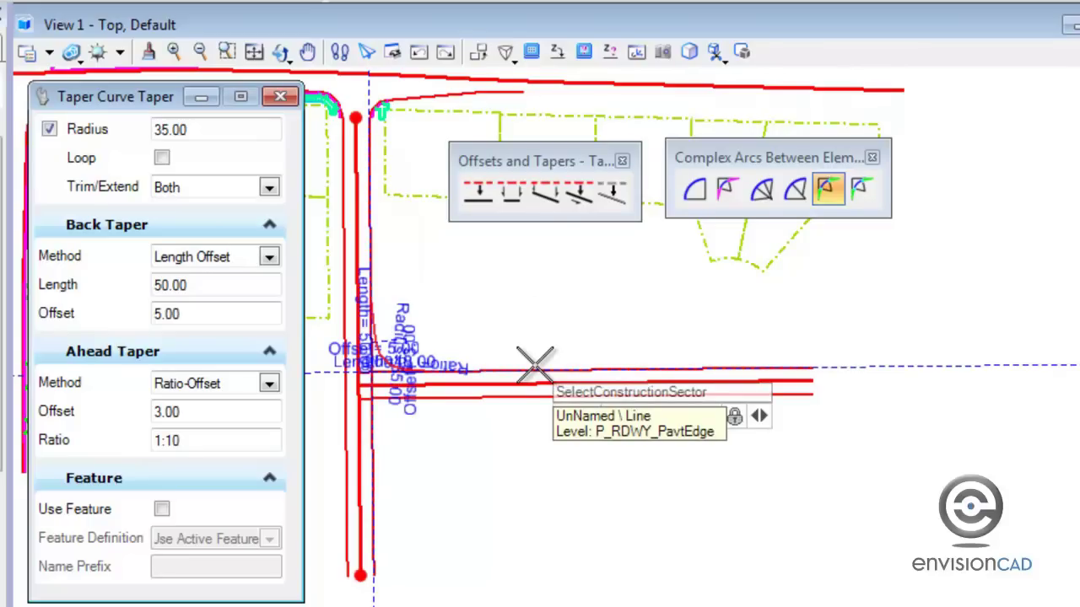
{"action": "scroll", "coordinate": [421, 322], "scroll_direction": "up", "scroll_amount": 5}
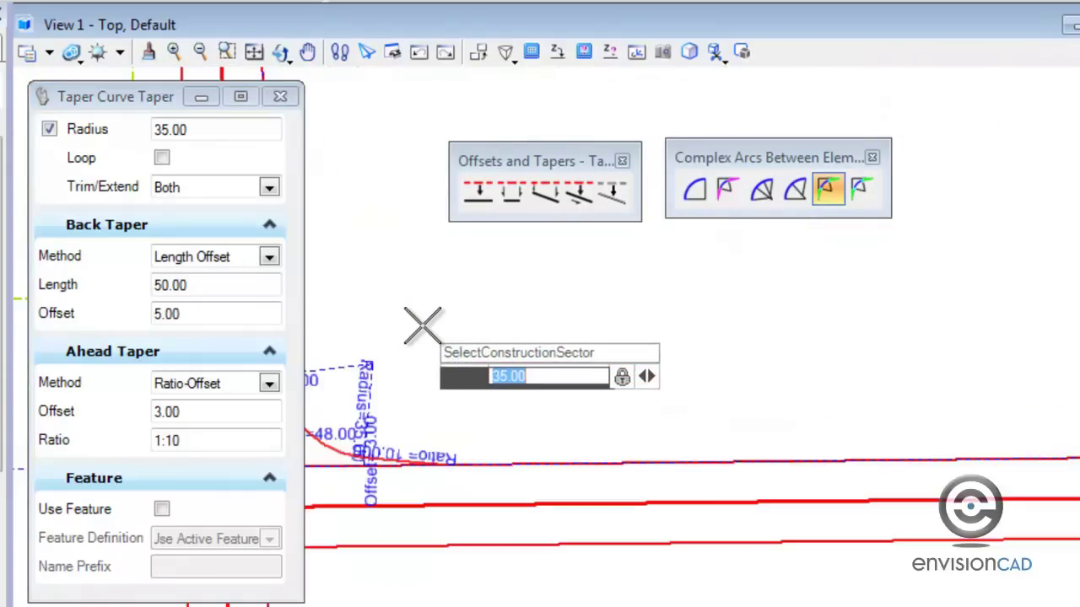
{"action": "mouse_move", "coordinate": [422, 327]}
{"action": "middle_mouse_down"}
{"action": "mouse_move", "coordinate": [802, 309]}
{"action": "mouse_move", "coordinate": [817, 284]}
{"action": "middle_mouse_up"}
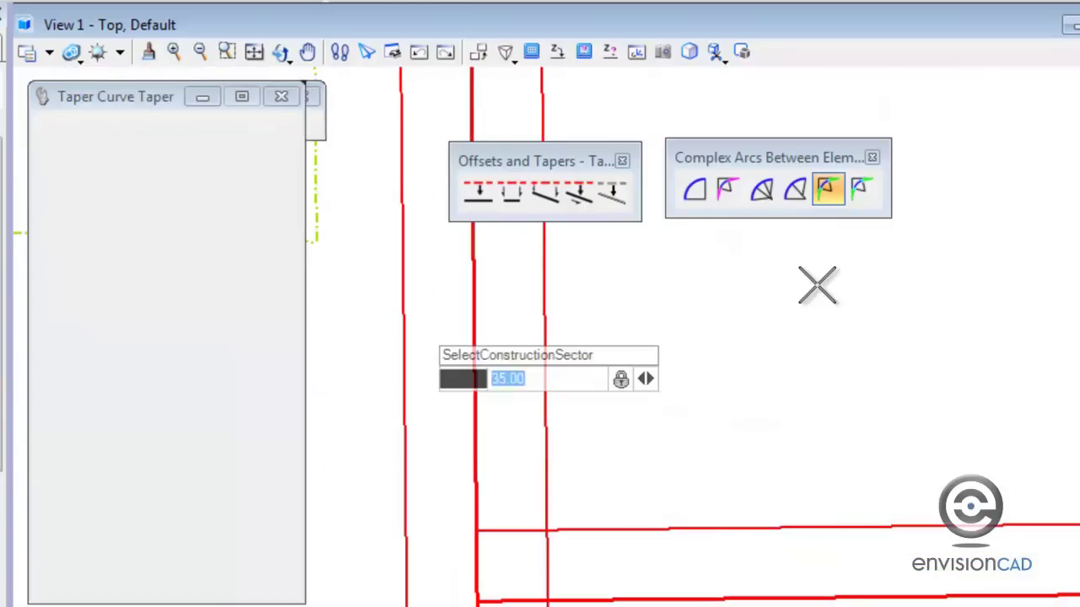
{"action": "scroll", "coordinate": [858, 369], "scroll_direction": "down", "scroll_amount": 1}
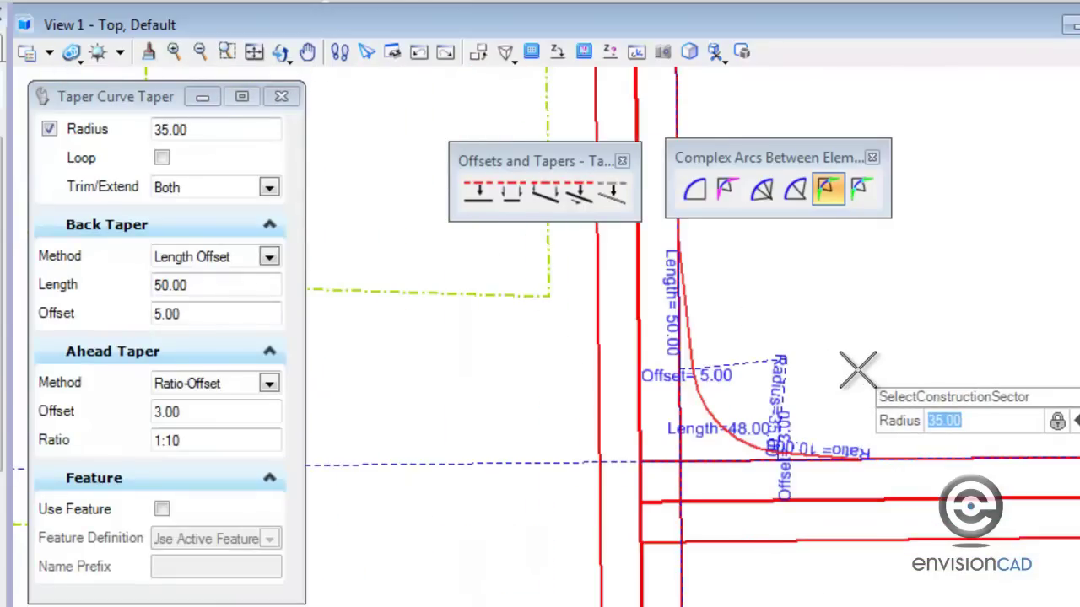
{"action": "scroll", "coordinate": [877, 364], "scroll_direction": "up", "scroll_amount": 1}
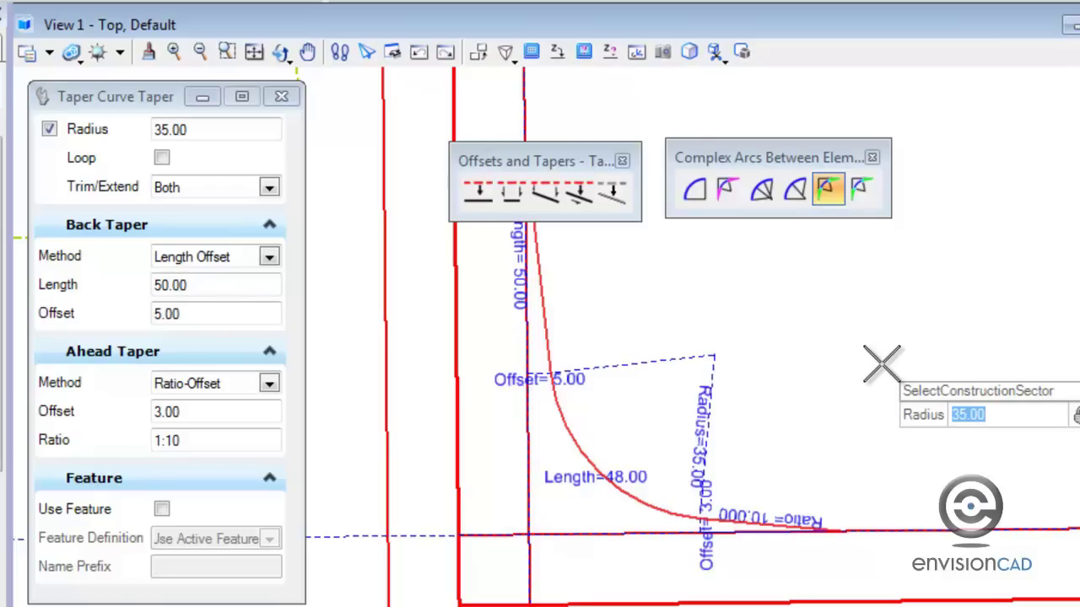
{"action": "left_click", "coordinate": [810, 320]}
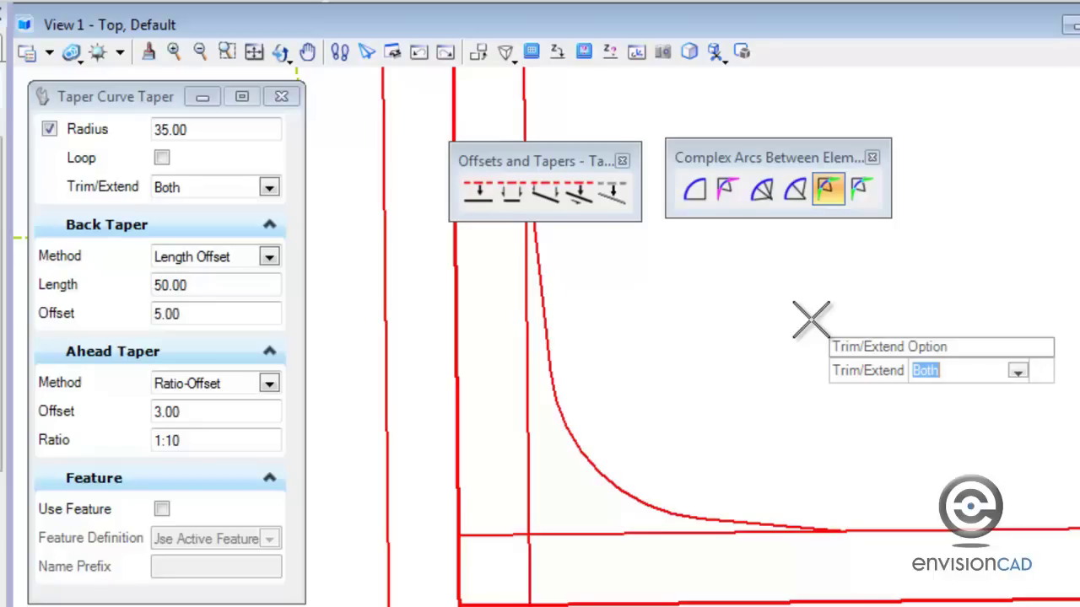
{"action": "key", "text": "Down"}
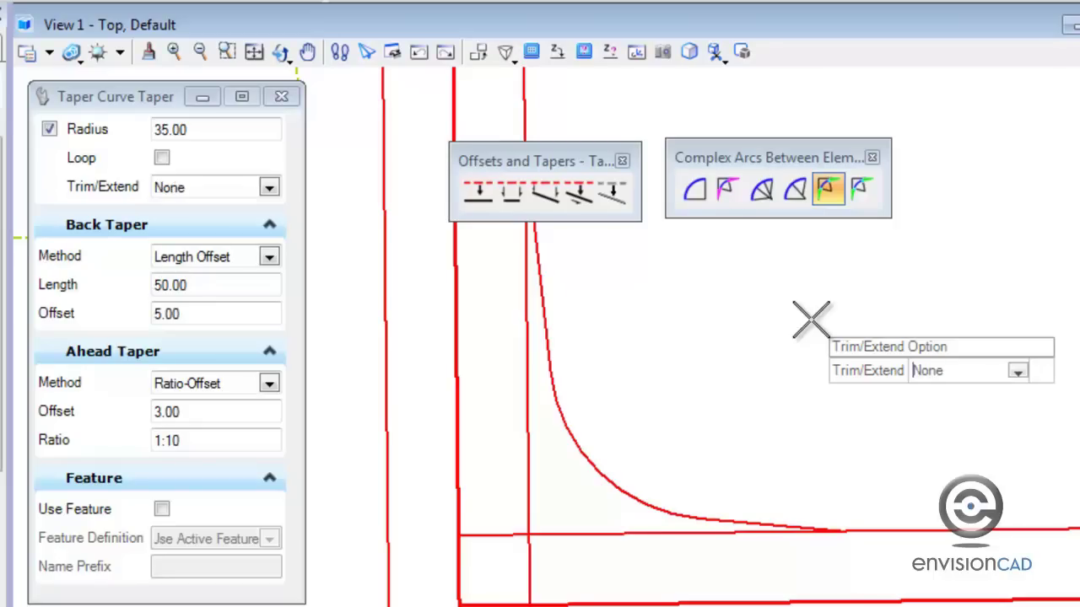
{"action": "key", "text": "Down"}
{"action": "key", "text": "Down"}
{"action": "key", "text": "Down"}
{"action": "right_click", "coordinate": [811, 320]}
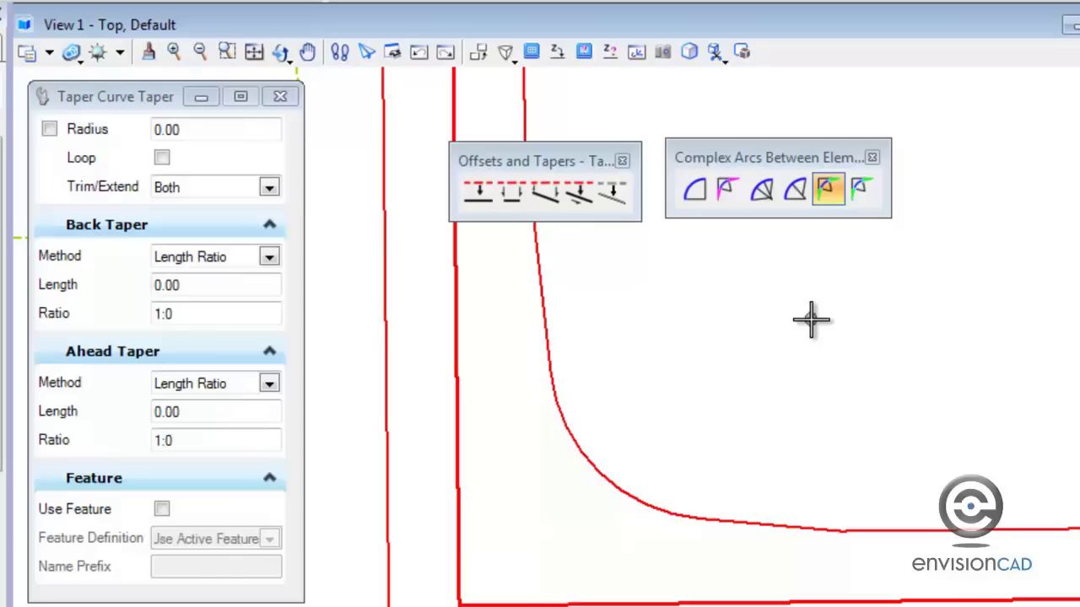
Set the side-road centerline's angle to the vertical line to 87 degrees, and undo the angle change.
{"action": "scroll", "coordinate": [807, 330], "scroll_direction": "down", "scroll_amount": 3}
{"action": "middle_click_drag", "start_coordinate": [807, 330], "coordinate": [571, 569]}
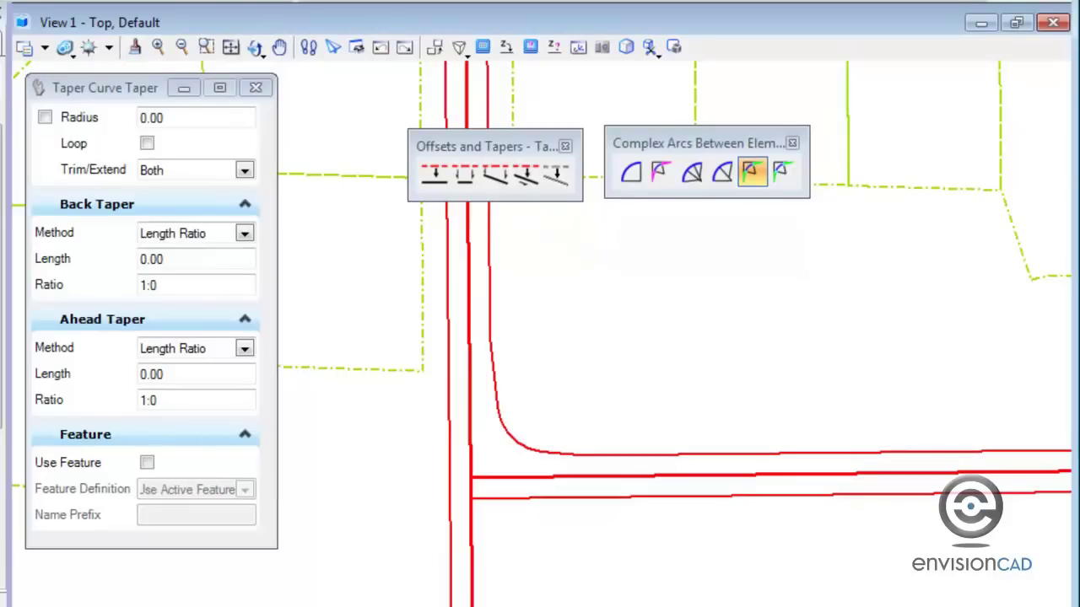
{"action": "key", "text": "Escape"}
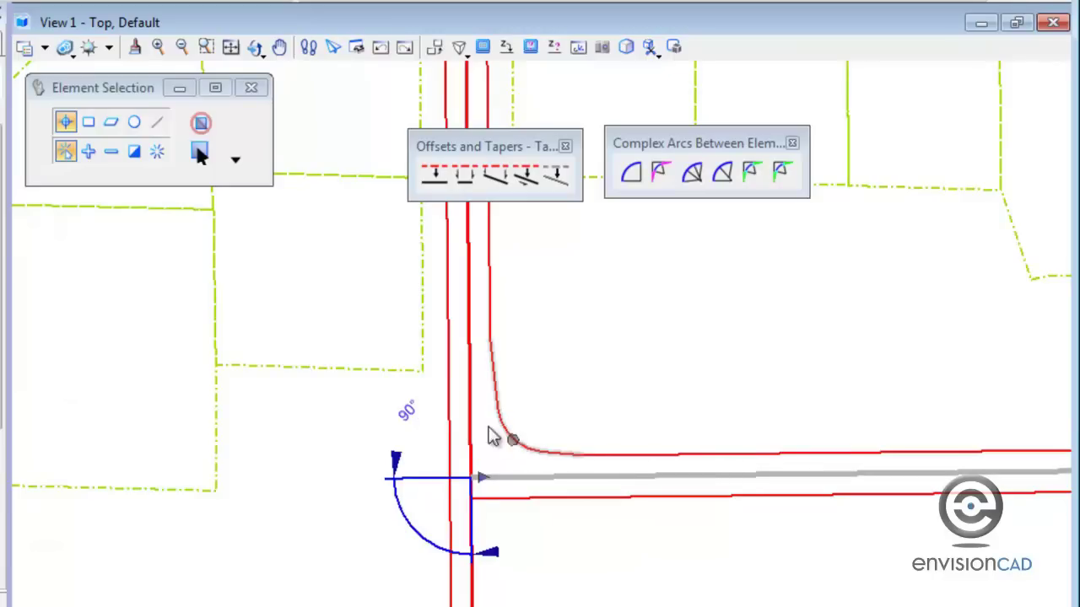
{"action": "left_click", "coordinate": [412, 412]}
{"action": "type", "text": "87"}
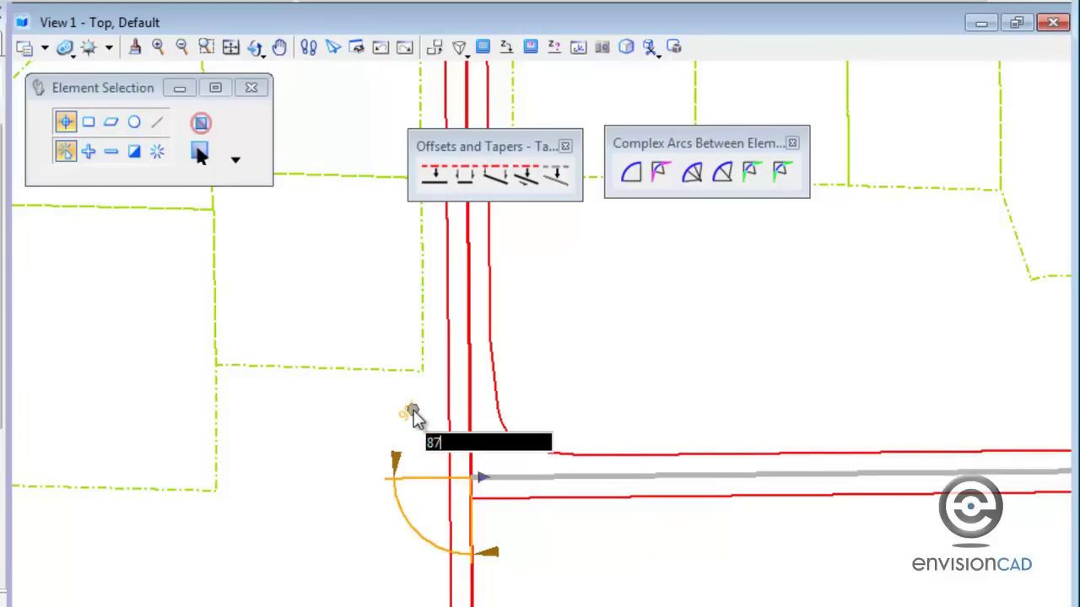
{"action": "key", "text": "Return"}
{"action": "left_click", "coordinate": [604, 419]}
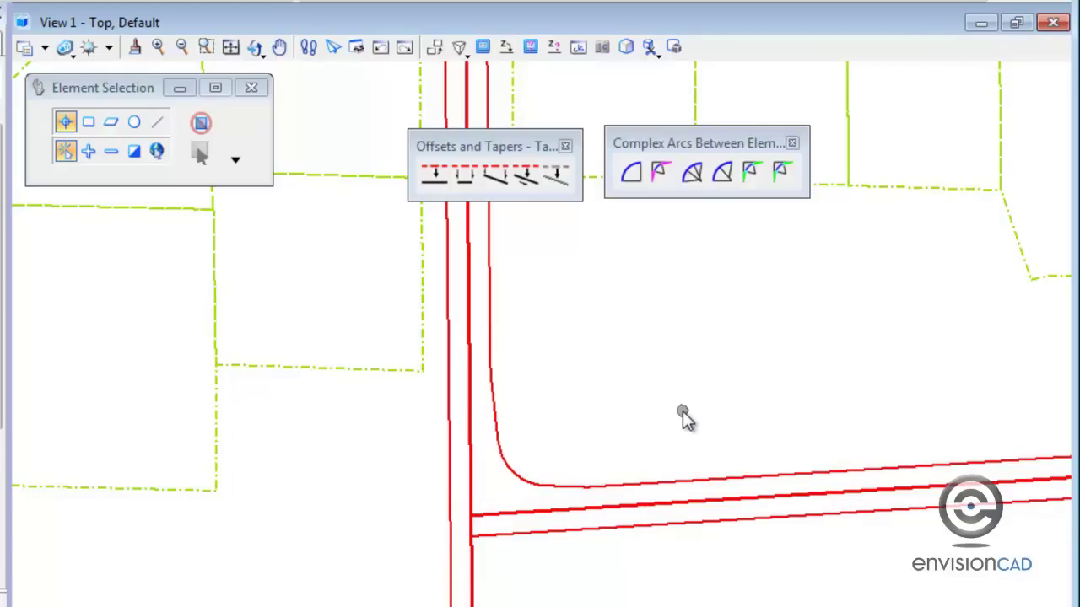
{"action": "key", "text": "ctrl+z"}
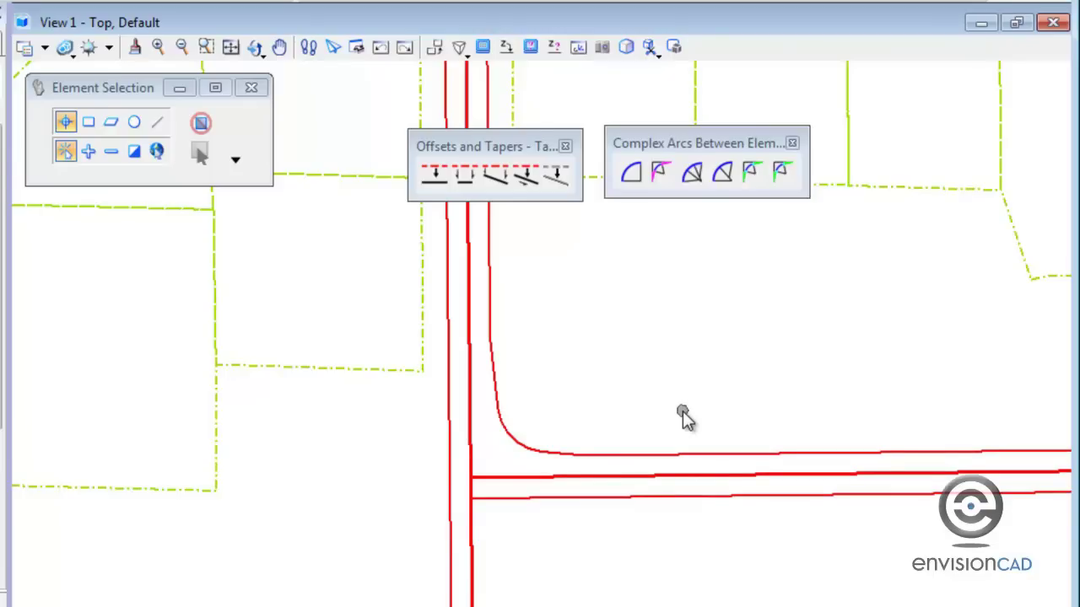
Start another Taper Curve Taper and lock its radius at 70.00.
{"action": "scroll", "coordinate": [684, 415], "scroll_direction": "down", "scroll_amount": 2}
{"action": "scroll", "coordinate": [624, 475], "scroll_direction": "up", "scroll_amount": 2}
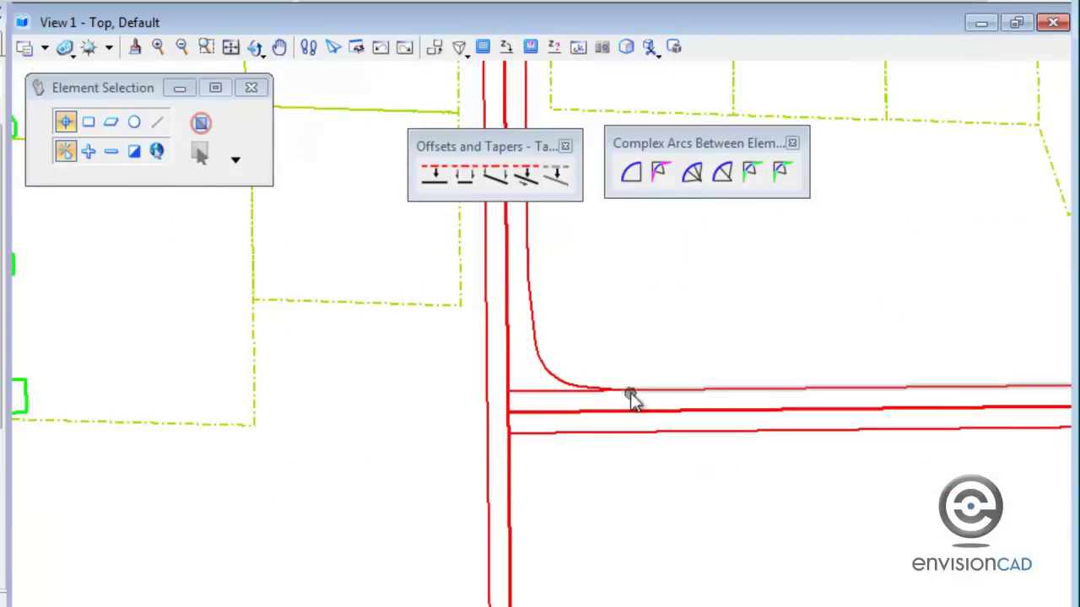
{"action": "left_click", "coordinate": [750, 173]}
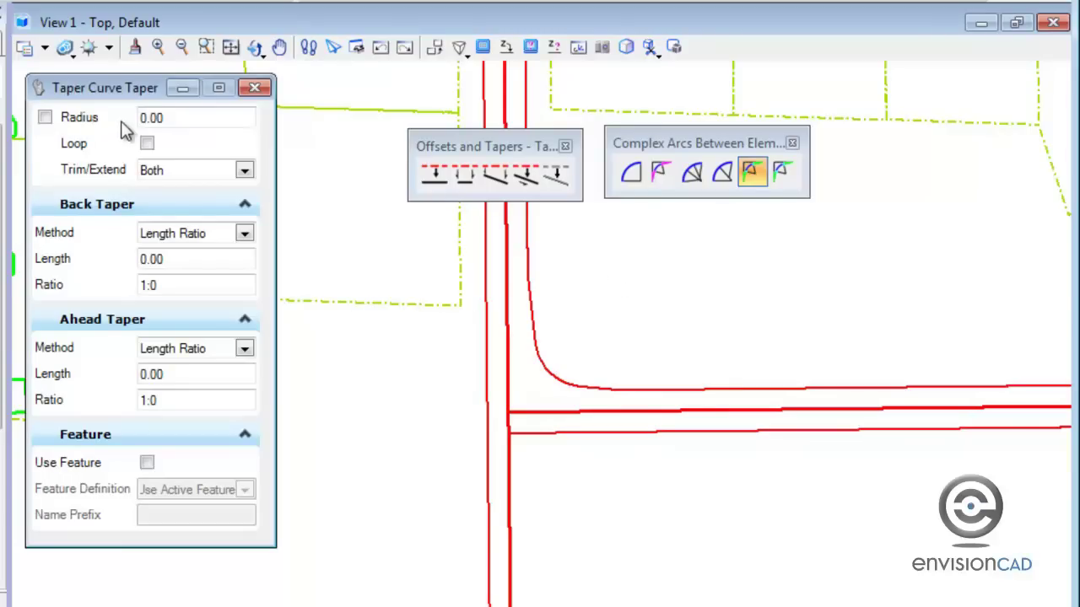
{"action": "left_click", "coordinate": [44, 118]}
{"action": "left_click", "coordinate": [150, 117]}
{"action": "type", "text": "70.00"}
{"action": "key", "text": "Tab"}
Set the back taper to the Length Offset method with a length of 75 and an offset of 5.
{"action": "left_click", "coordinate": [244, 233]}
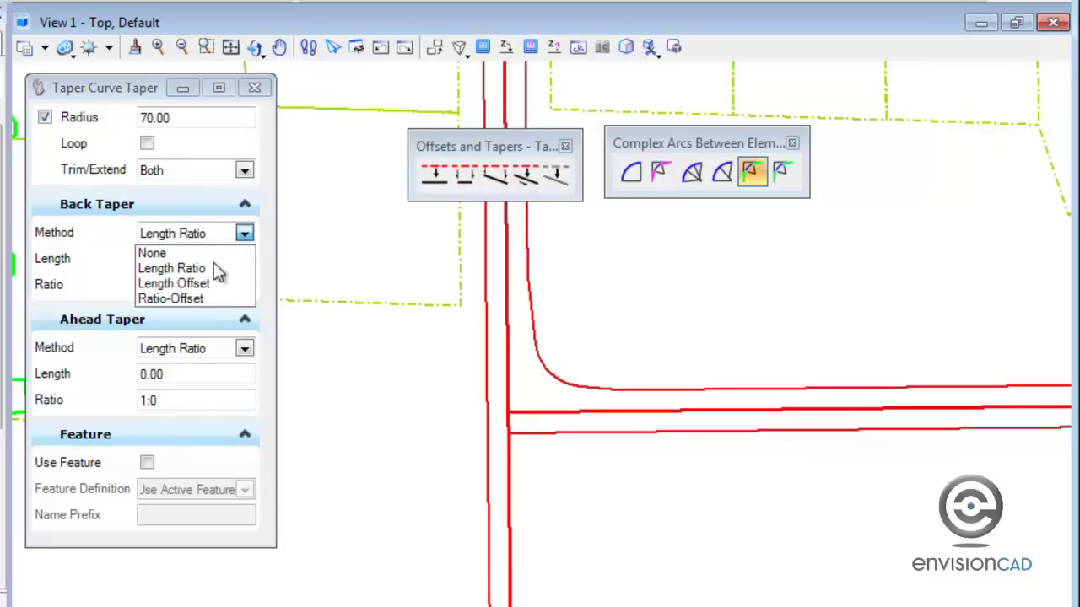
{"action": "left_click", "coordinate": [203, 283]}
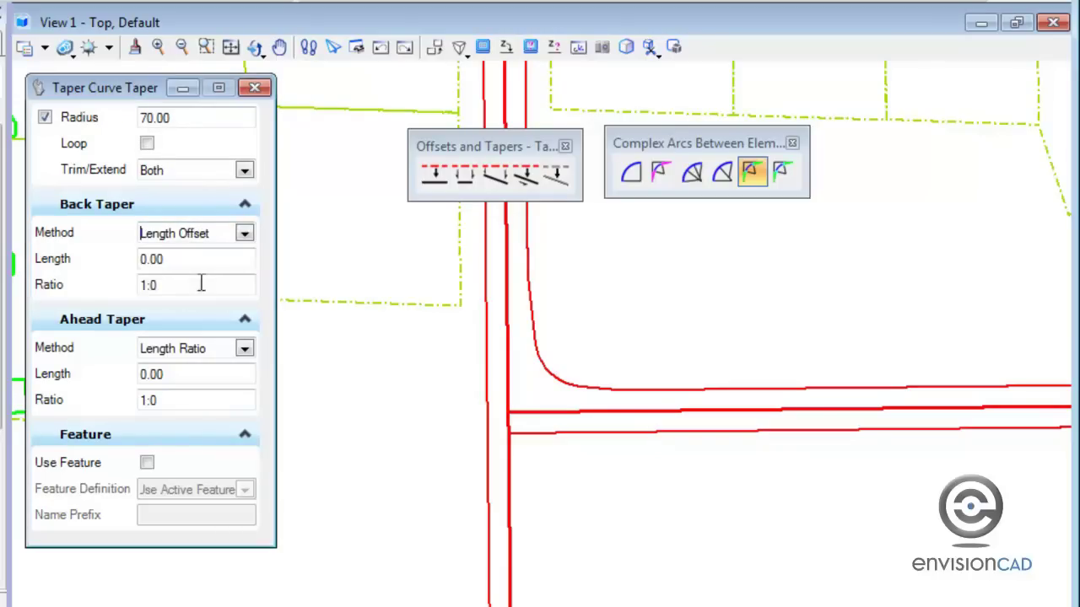
{"action": "left_click", "coordinate": [195, 262]}
{"action": "type", "text": "75"}
{"action": "key", "text": "Tab"}
{"action": "type", "text": "5"}
{"action": "key", "text": "Tab"}
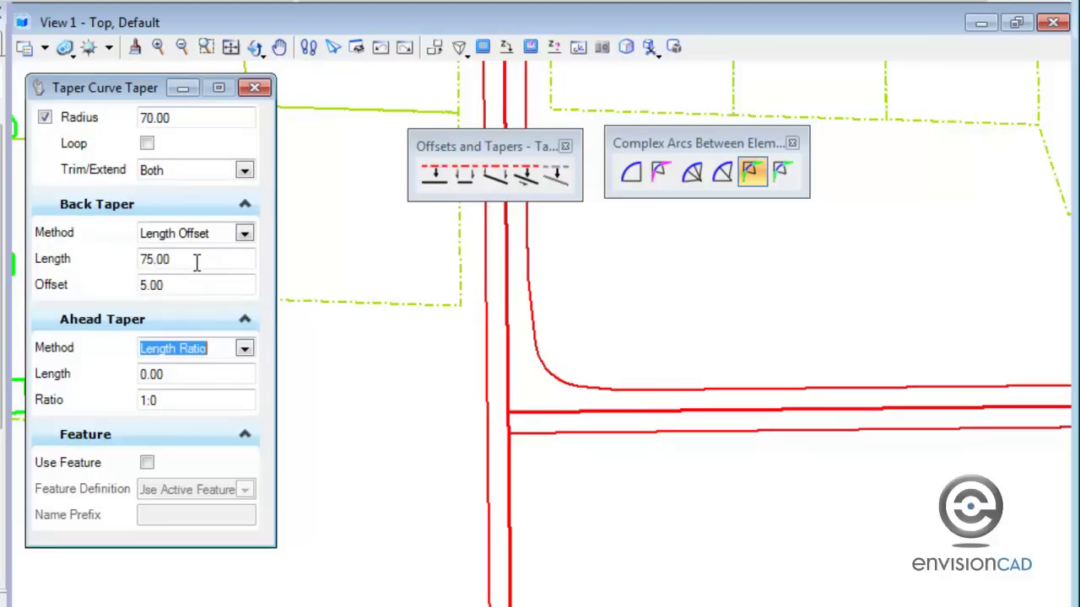
Set the ahead taper to the Ratio-Offset method with an offset of 3 and a ratio of 1:10.
{"action": "left_click", "coordinate": [250, 357]}
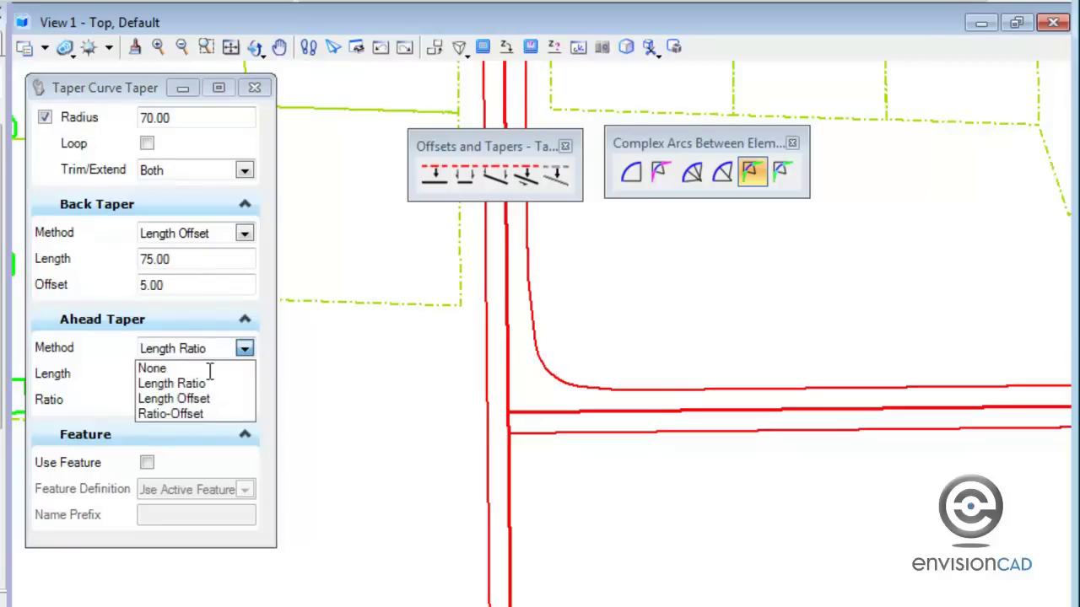
{"action": "left_click", "coordinate": [193, 415]}
{"action": "key", "text": "Tab"}
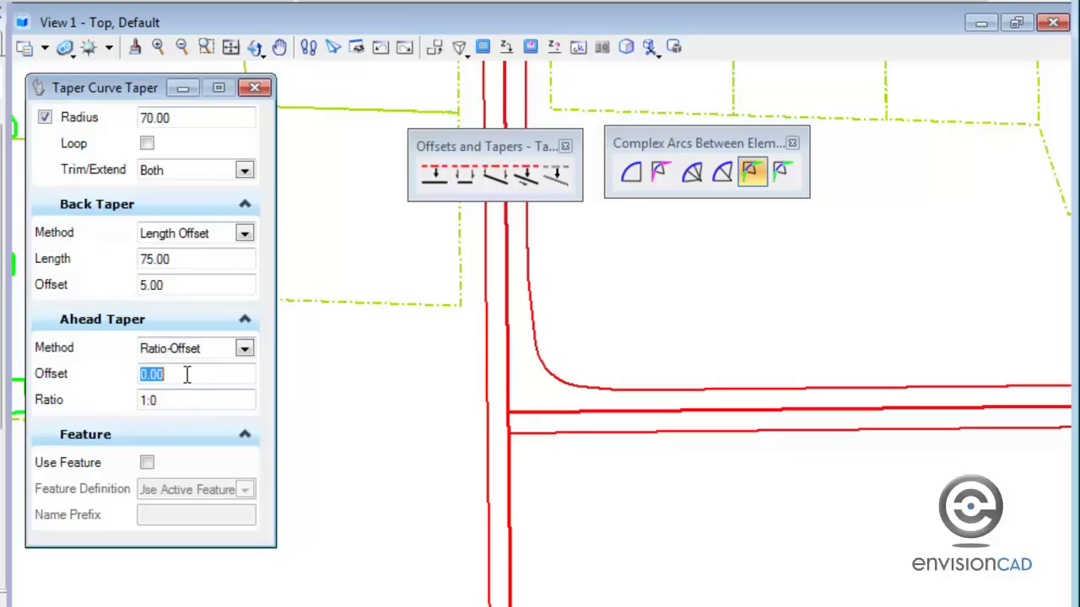
{"action": "type", "text": "3"}
{"action": "key", "text": "Tab"}
{"action": "type", "text": "1:10"}
{"action": "key", "text": "Tab"}
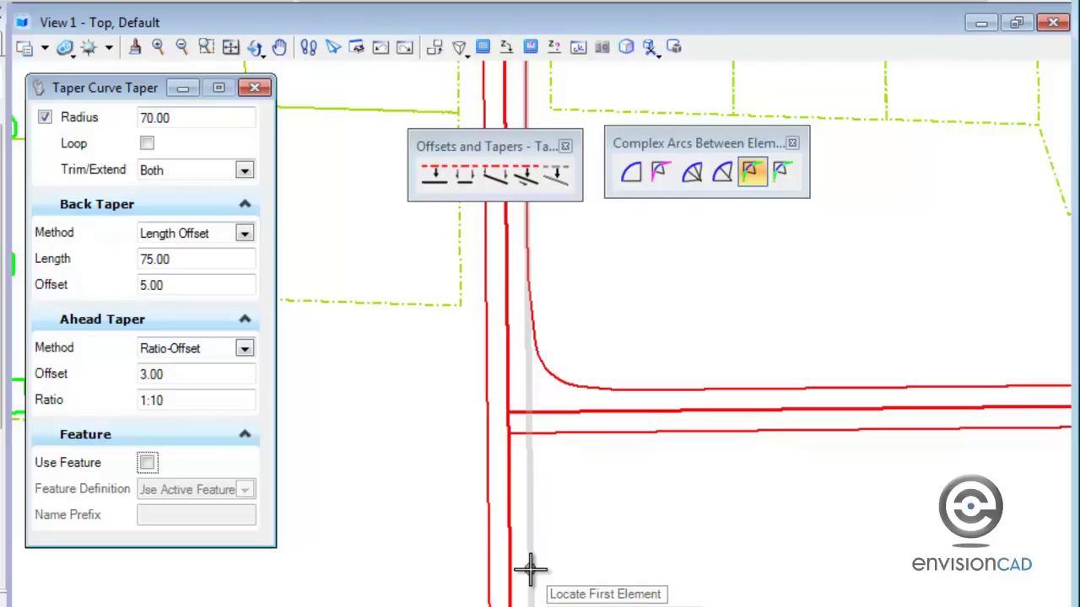
Place the taper-curve-taper between the vertical road's east pavement edge and the side road's south pavement edge, with Trim/Extend set to Both.
{"action": "left_click", "coordinate": [531, 569]}
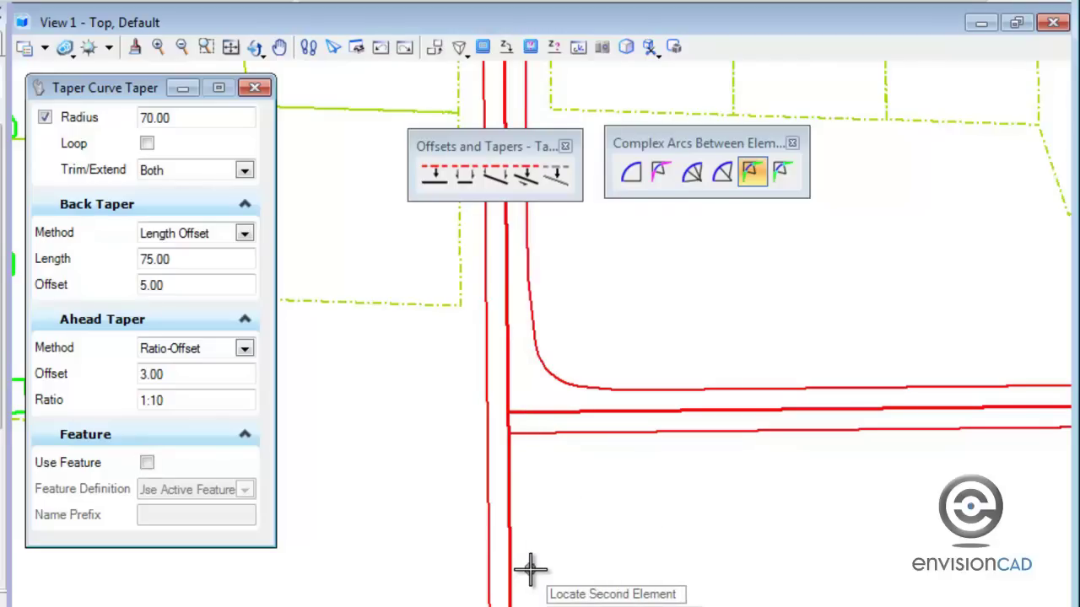
{"action": "left_click", "coordinate": [736, 431]}
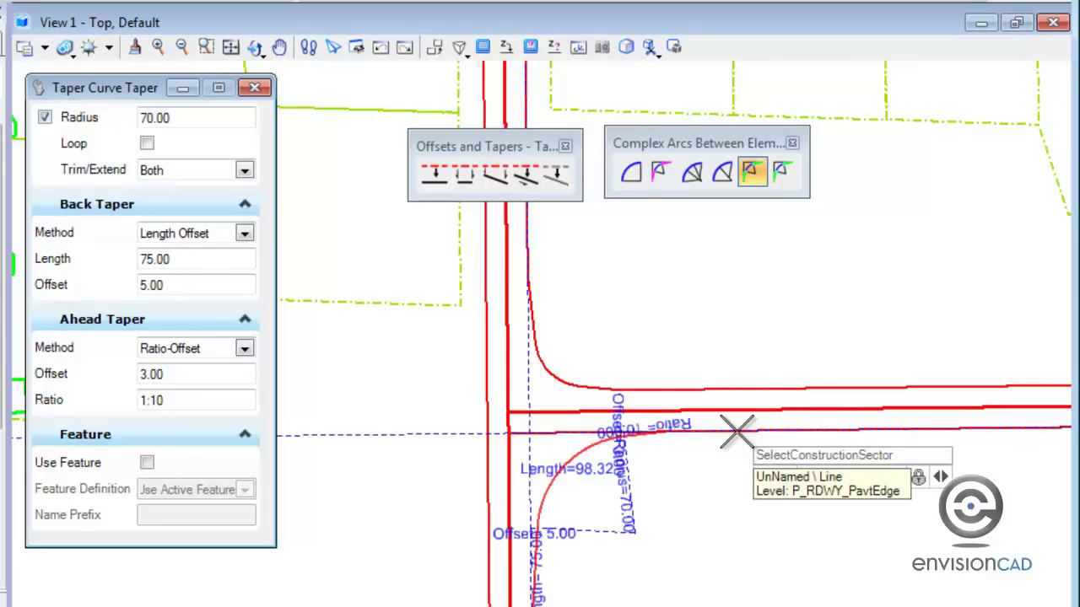
{"action": "scroll", "coordinate": [614, 515], "scroll_direction": "up", "scroll_amount": 2}
{"action": "mouse_move", "coordinate": [614, 515]}
{"action": "middle_mouse_down"}
{"action": "mouse_move", "coordinate": [643, 453]}
{"action": "mouse_move", "coordinate": [667, 465]}
{"action": "middle_mouse_up"}
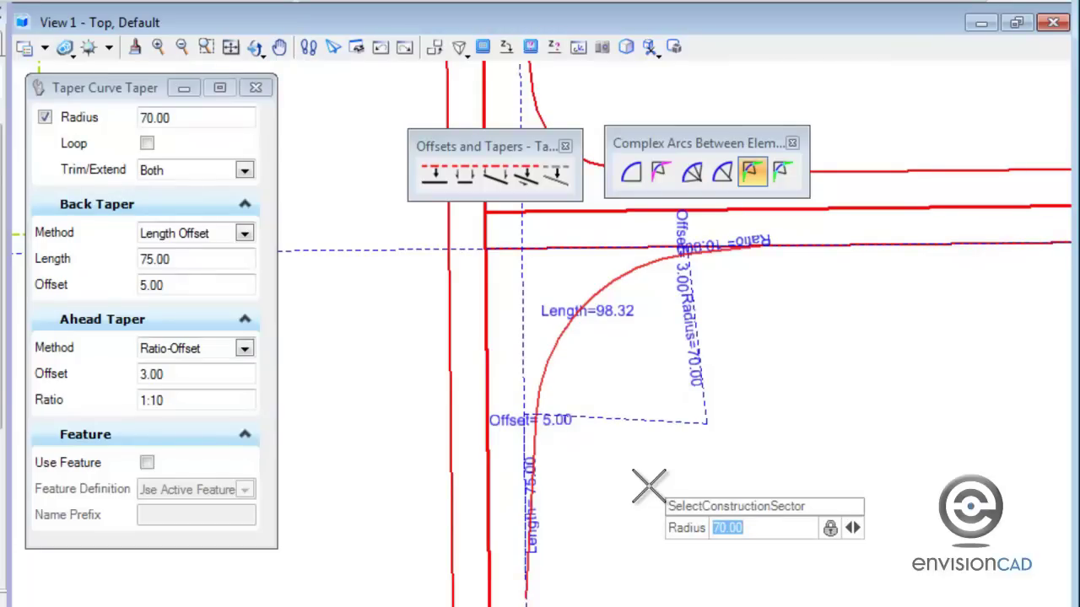
{"action": "scroll", "coordinate": [649, 487], "scroll_direction": "down", "scroll_amount": 2}
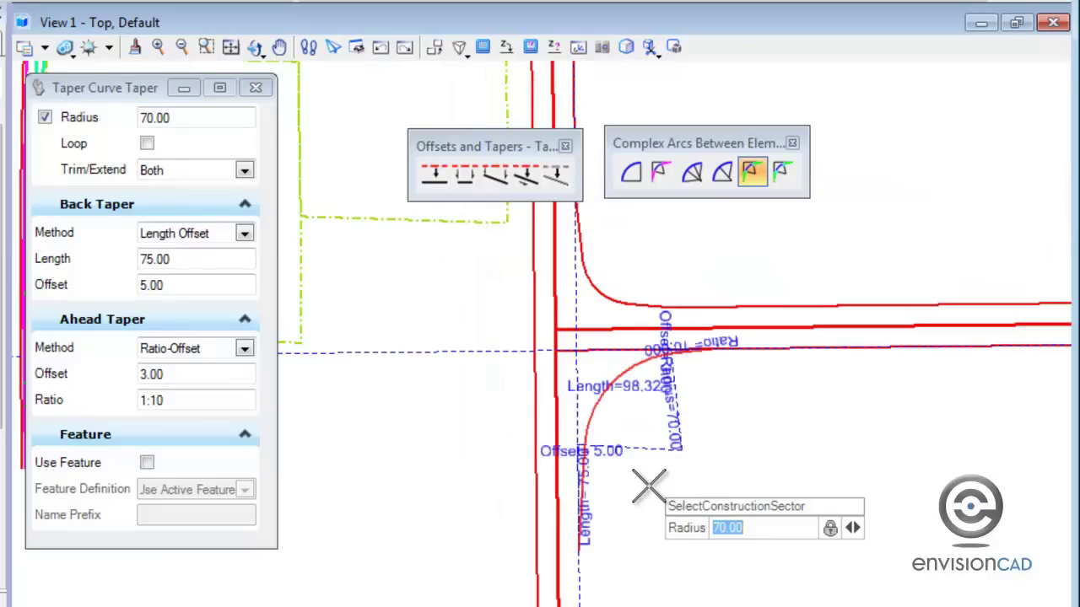
{"action": "scroll", "coordinate": [648, 485], "scroll_direction": "up", "scroll_amount": 2}
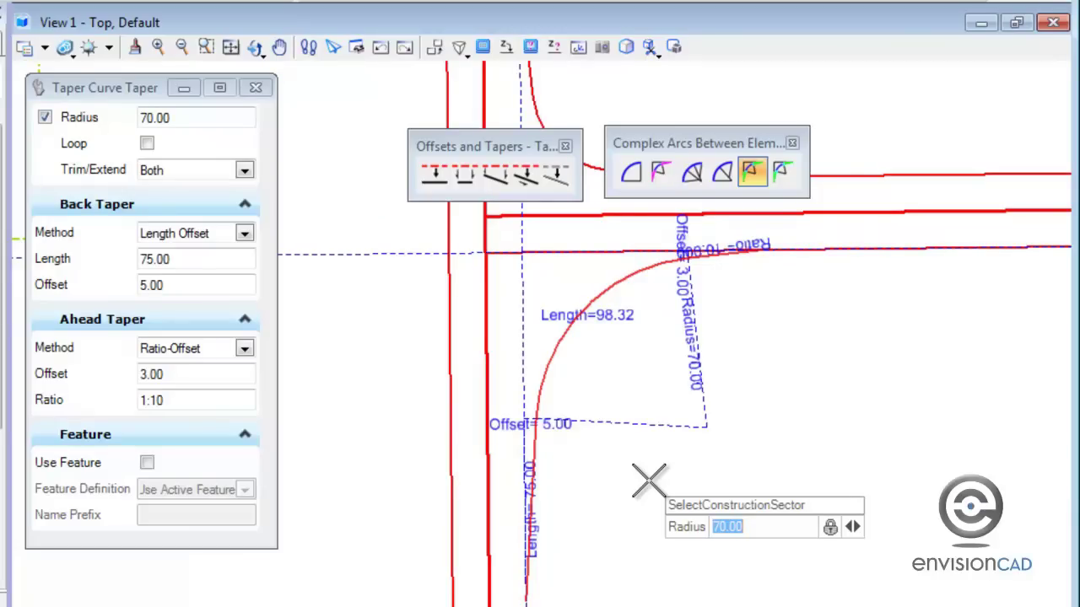
{"action": "scroll", "coordinate": [749, 273], "scroll_direction": "up", "scroll_amount": 2}
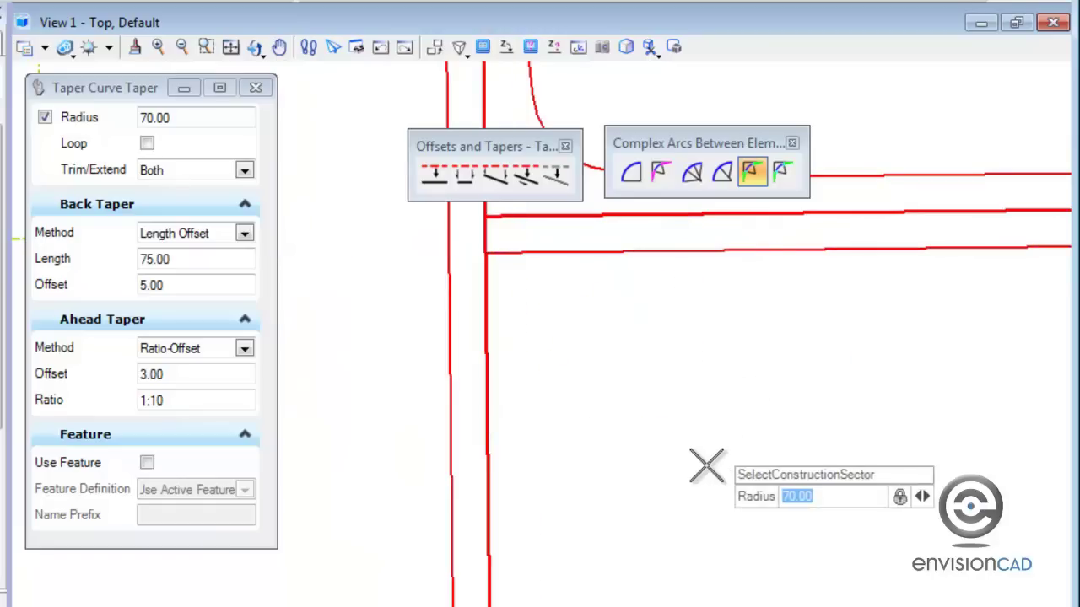
{"action": "left_click", "coordinate": [658, 485]}
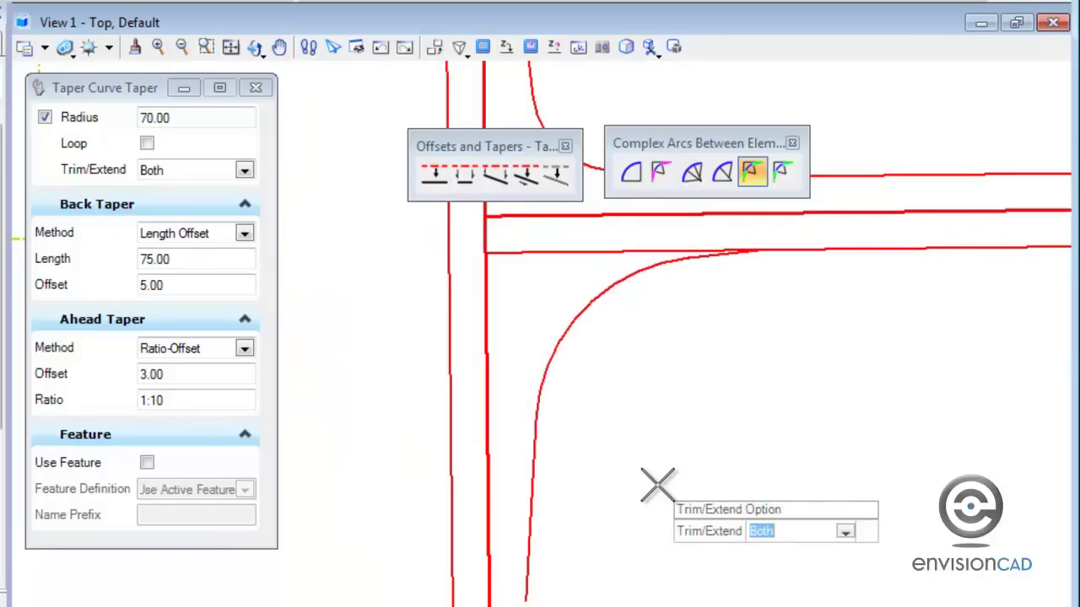
{"action": "scroll", "coordinate": [658, 485], "scroll_direction": "down", "scroll_amount": 3}
{"action": "scroll", "coordinate": [658, 485], "scroll_direction": "up", "scroll_amount": 2}
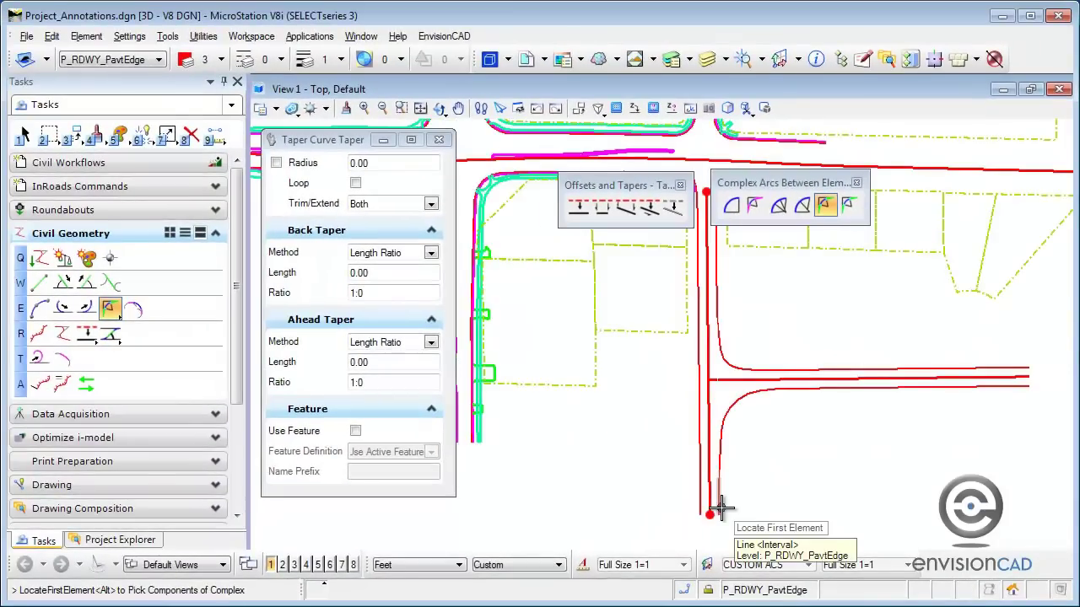
Select the side-road centerline and move its east end slightly north.
{"action": "scroll", "coordinate": [767, 346], "scroll_direction": "up", "scroll_amount": 2}
{"action": "middle_click_drag", "start_coordinate": [767, 396], "coordinate": [776, 313]}
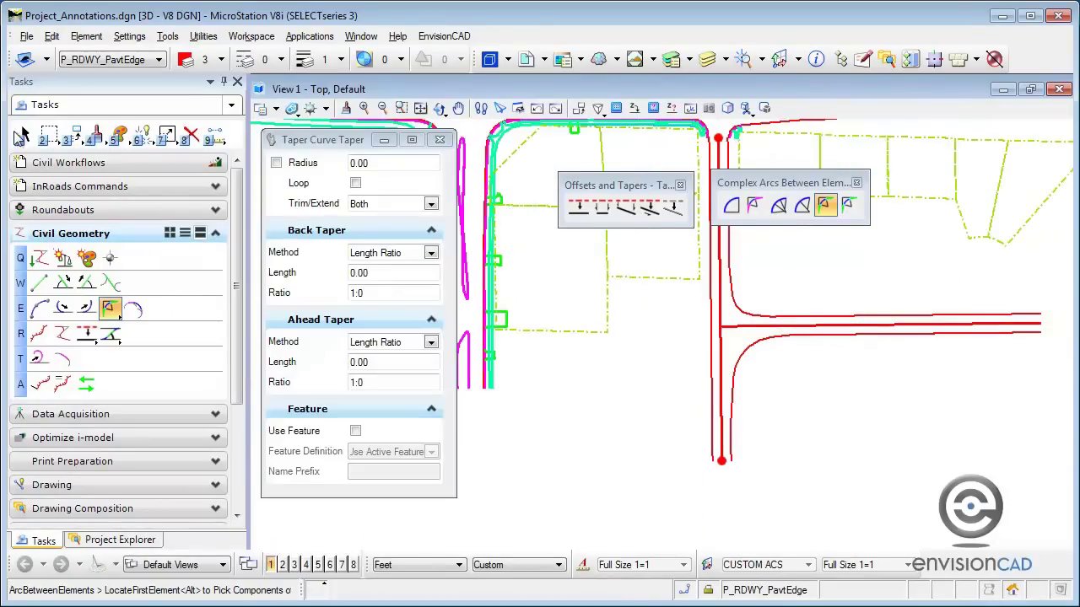
{"action": "left_click", "coordinate": [21, 136]}
{"action": "left_click", "coordinate": [963, 327]}
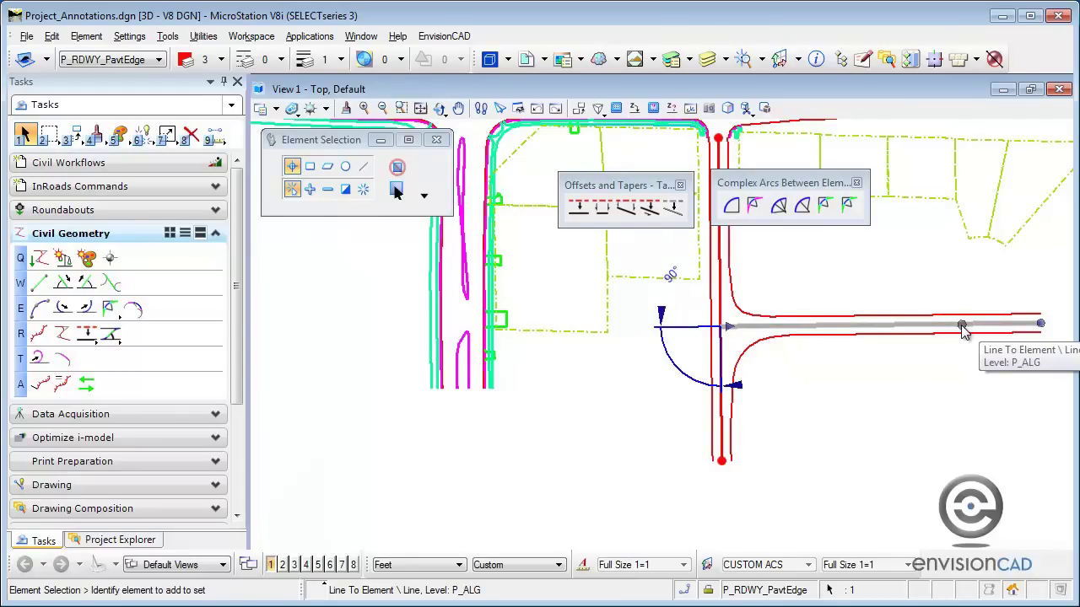
{"action": "mouse_move", "coordinate": [1043, 328]}
{"action": "left_mouse_down"}
{"action": "mouse_move", "coordinate": [1041, 280]}
{"action": "mouse_move", "coordinate": [1046, 369]}
{"action": "mouse_move", "coordinate": [1041, 298]}
{"action": "mouse_move", "coordinate": [1043, 367]}
{"action": "mouse_move", "coordinate": [1049, 299]}
{"action": "mouse_move", "coordinate": [1051, 310]}
{"action": "left_mouse_up"}
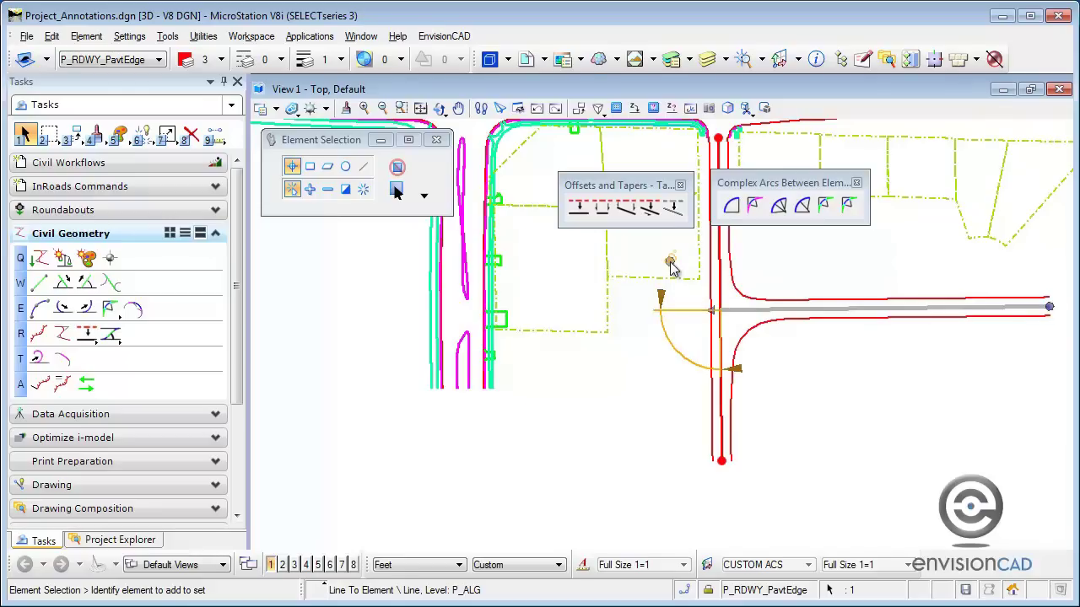
Change the side-road centerline's angle to the vertical road from square to slightly skewed, and deselect the centerline.
{"action": "left_click", "coordinate": [671, 267]}
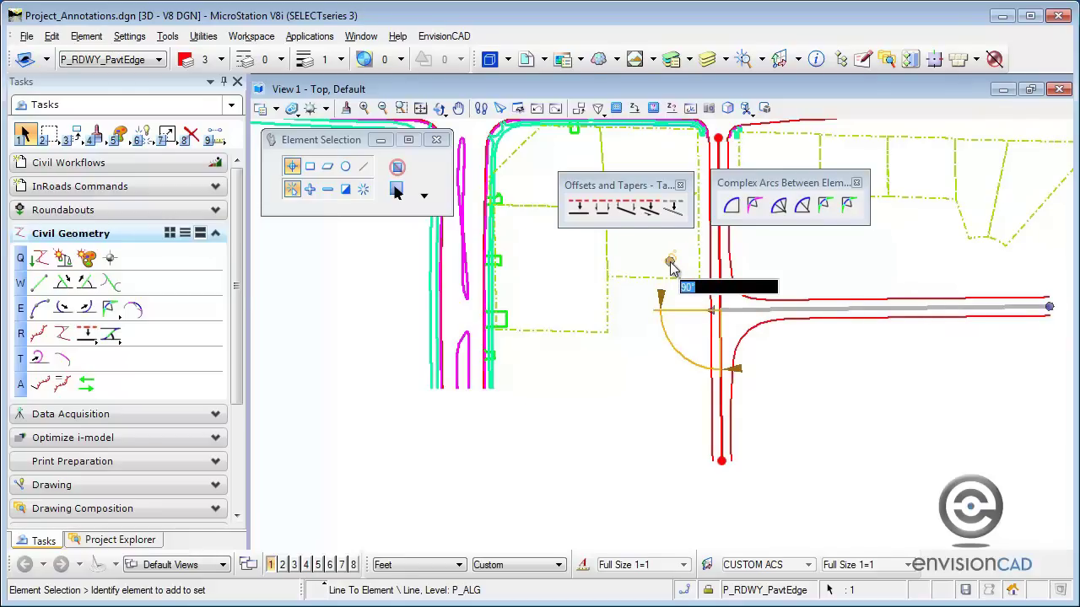
{"action": "key", "text": "Return"}
{"action": "left_click", "coordinate": [824, 367]}
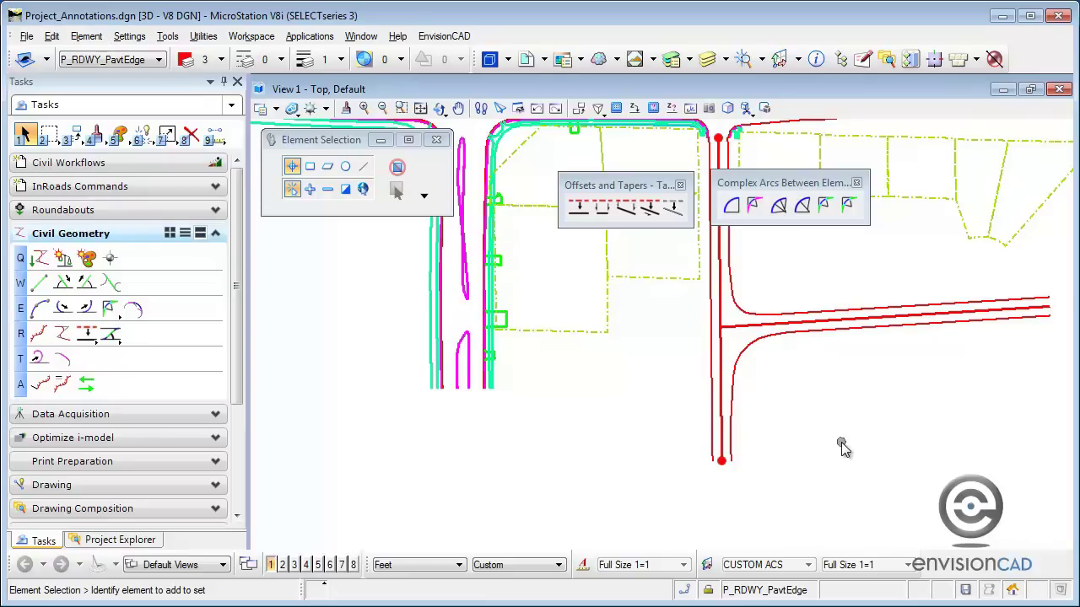
Move the end point at the vertical road's south end to the southwest, and undo the move.
{"action": "key", "text": "3"}
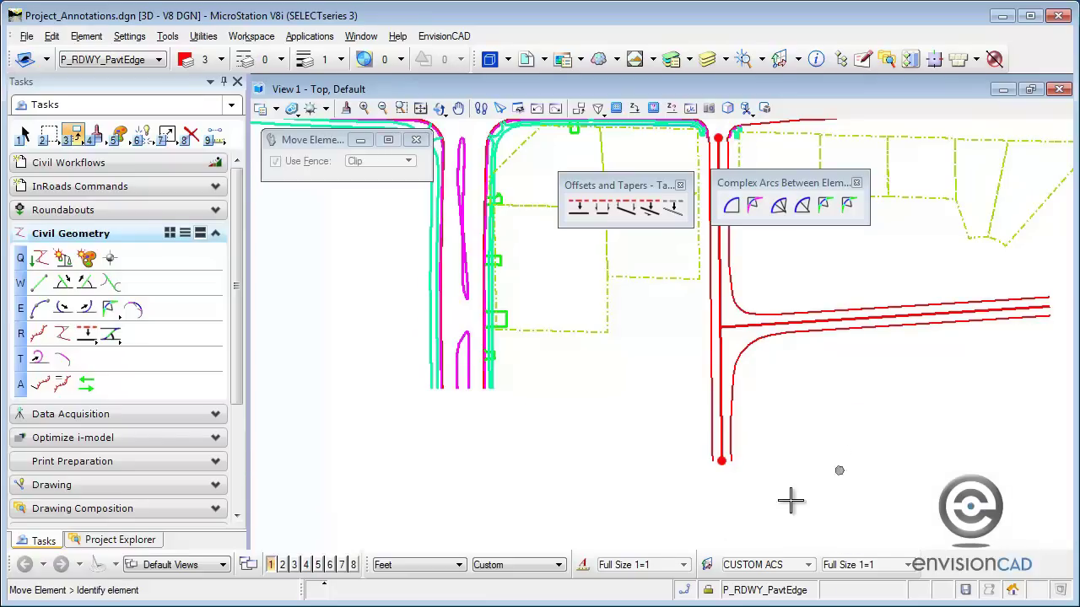
{"action": "left_click", "coordinate": [721, 463]}
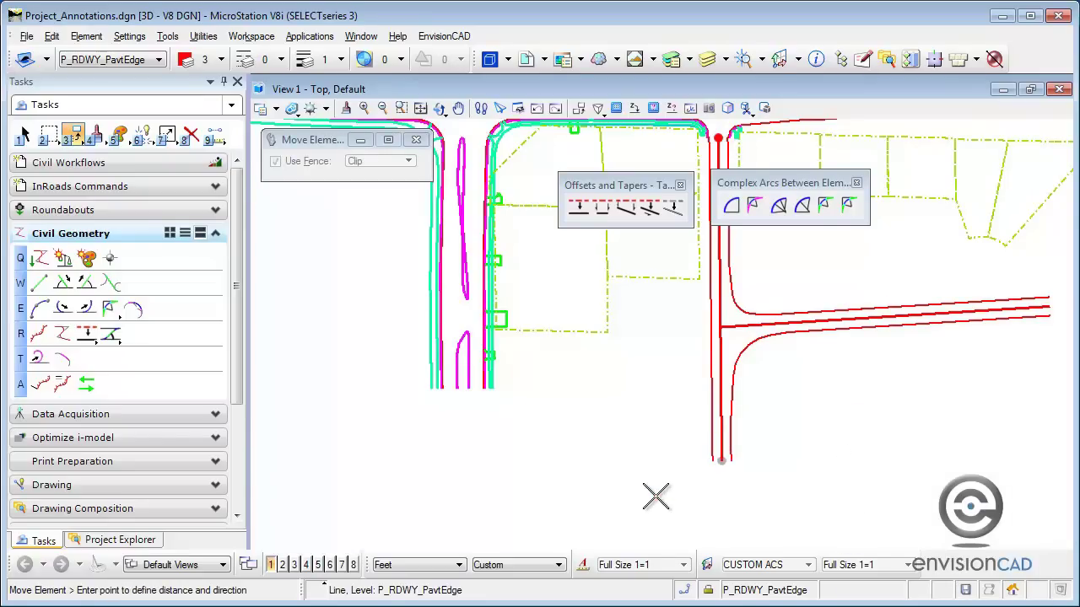
{"action": "left_click", "coordinate": [656, 497]}
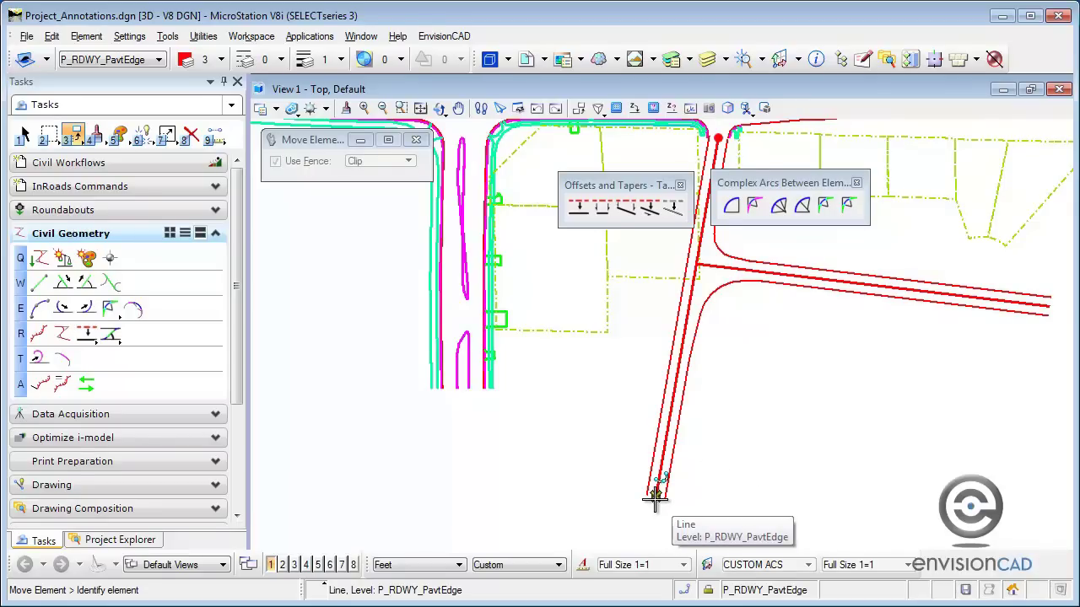
{"action": "key", "text": "ctrl+z"}
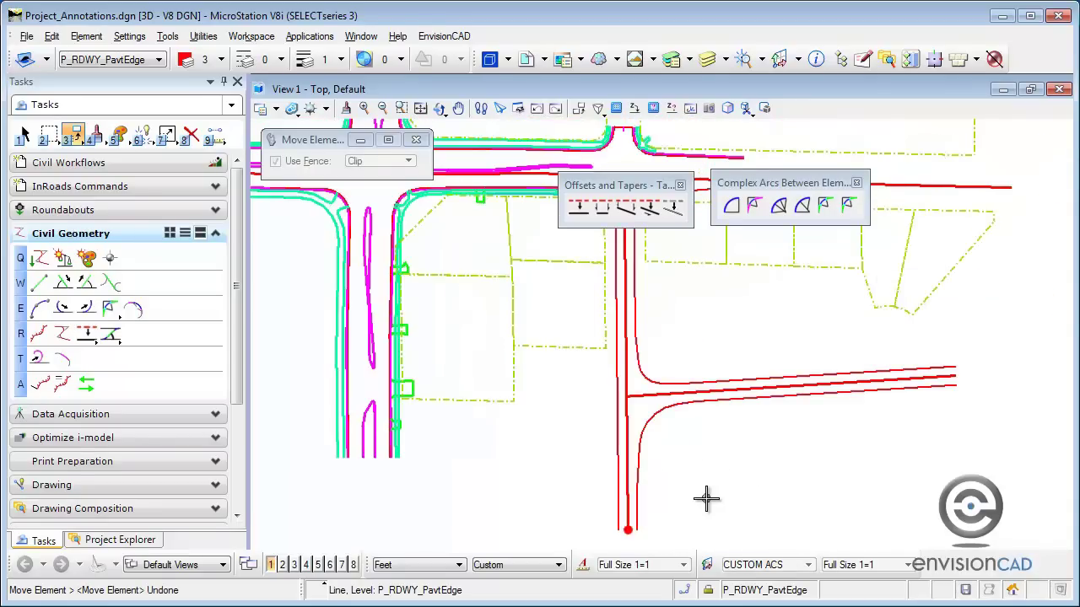